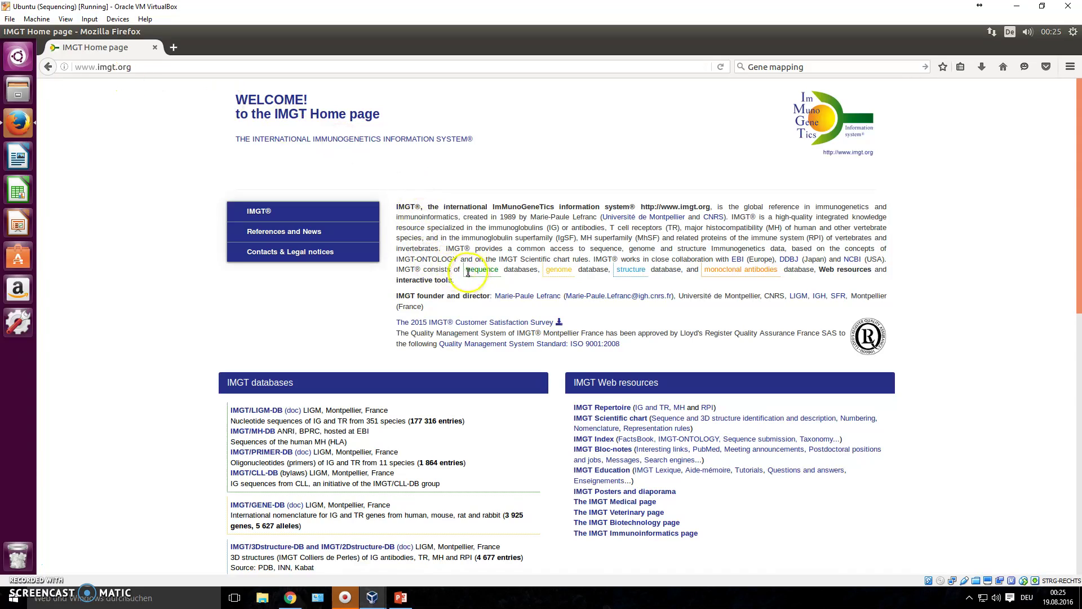
Open the IMGT/V-QUEST welcome page and scroll down to its T cell Receptor species list.
drag(467, 270, 654, 273)
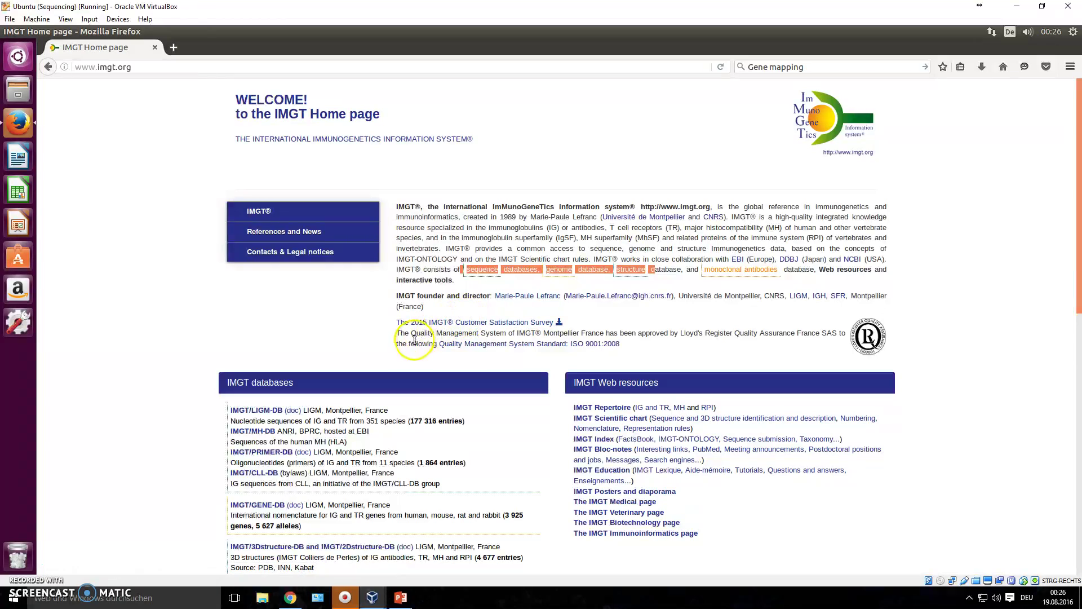
scroll(309, 455, down, 2)
scroll(309, 456, down, 6)
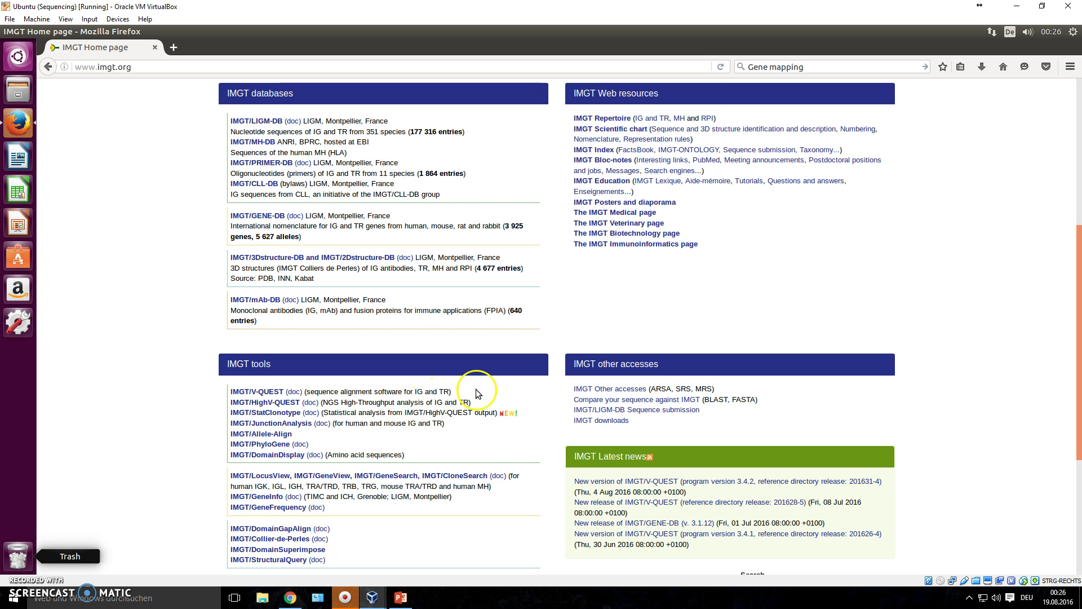
click(244, 393)
click(93, 407)
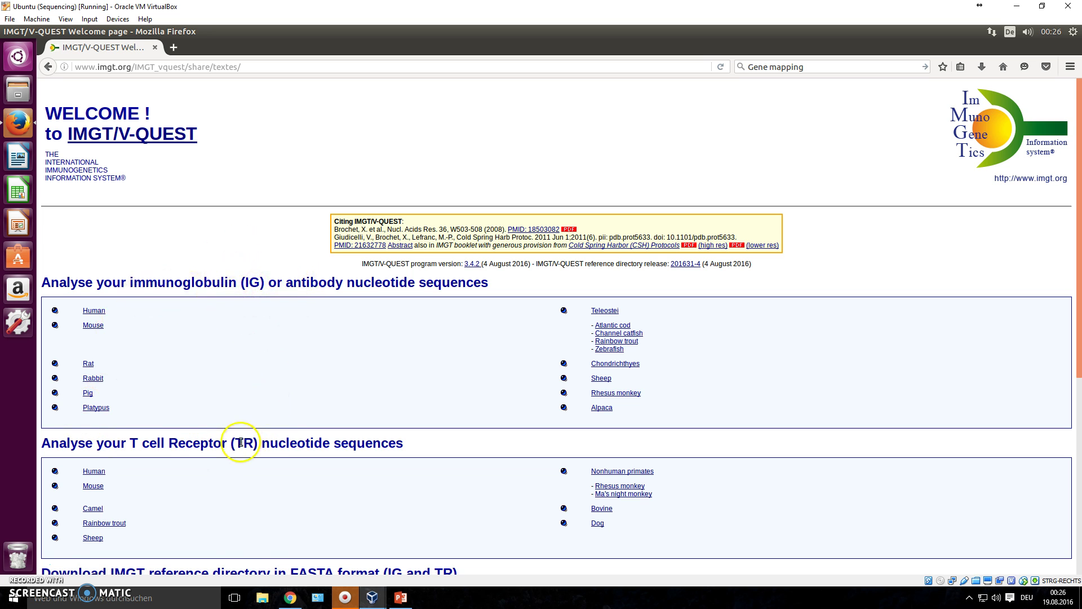
scroll(240, 441, down, 2)
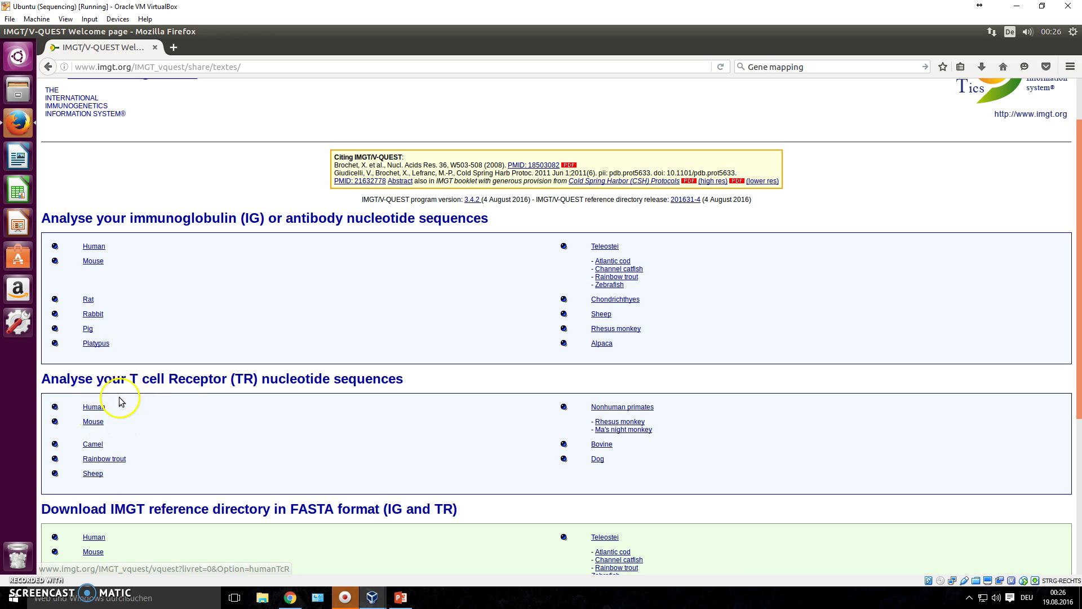
Open the Human TR sequence analysis page and put the cursor in its sequence box.
click(96, 409)
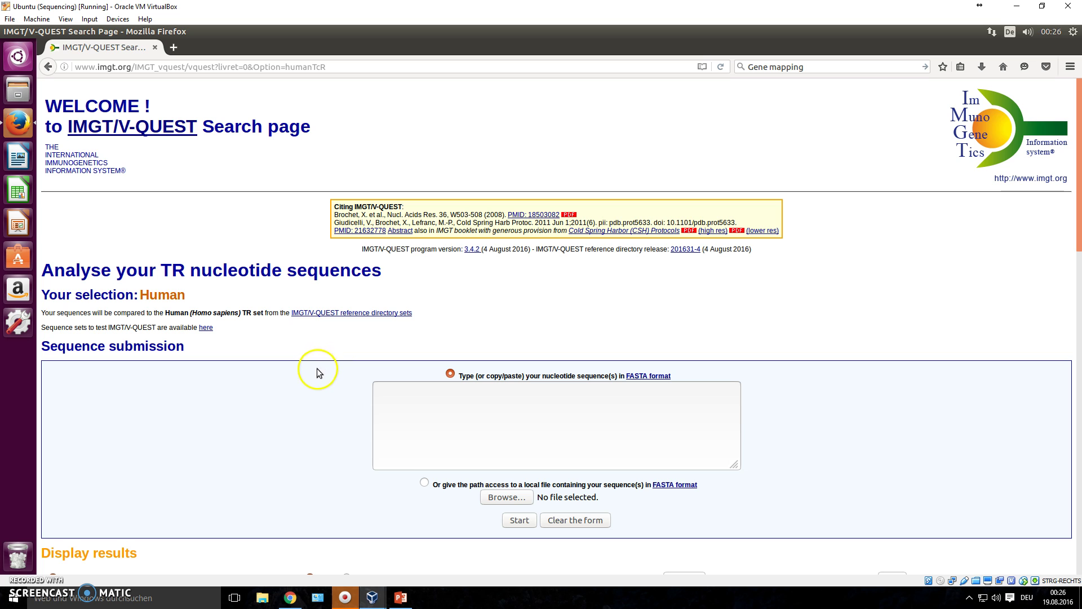
click(402, 413)
scroll(402, 413, down, 1)
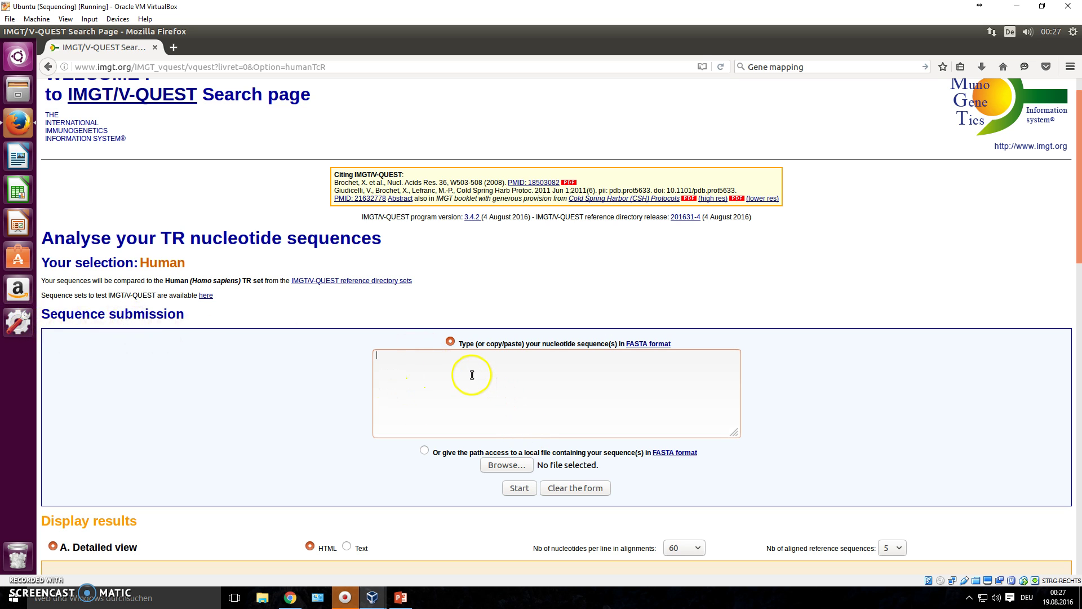
Try sample FASTA entries >NAME AFAGAG and >NAME2, then erase the test text.
text(>)
text(NAME)
text(AFAGAG)
key(Return)
text(>NAME2)
key(Return)
text(asdfas)
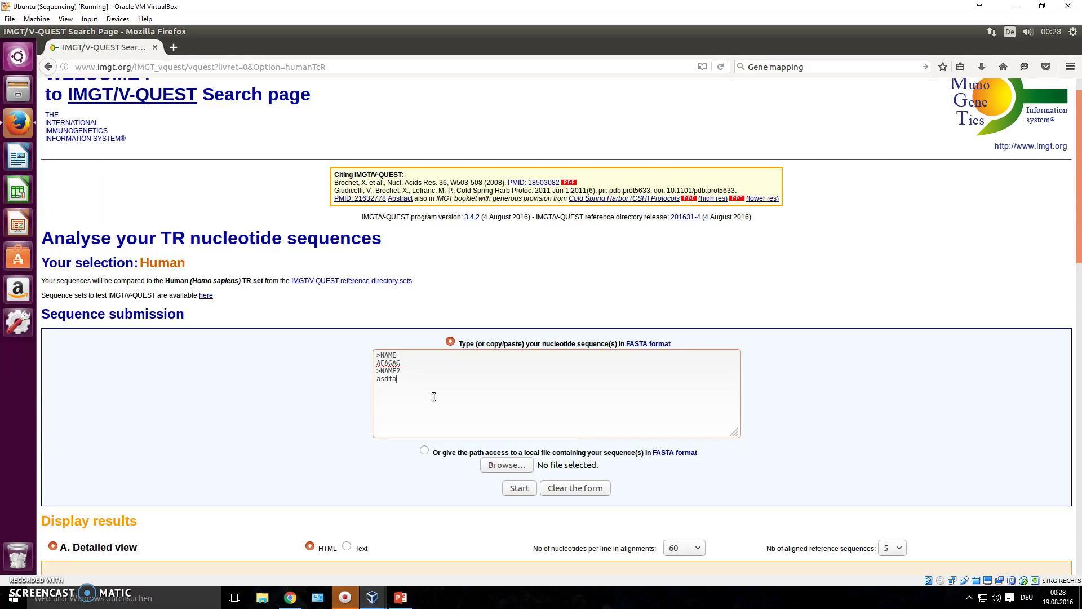
key(BackSpace)
key(BackSpace)
key(BackSpace)
key(BackSpace)
key(BackSpace)
key(BackSpace)
key(BackSpace)
key(BackSpace)
key(BackSpace)
key(BackSpace)
key(BackSpace)
key(BackSpace)
key(BackSpace)
key(BackSpace)
key(BackSpace)
key(BackSpace)
key(BackSpace)
key(BackSpace)
key(BackSpace)
key(BackSpace)
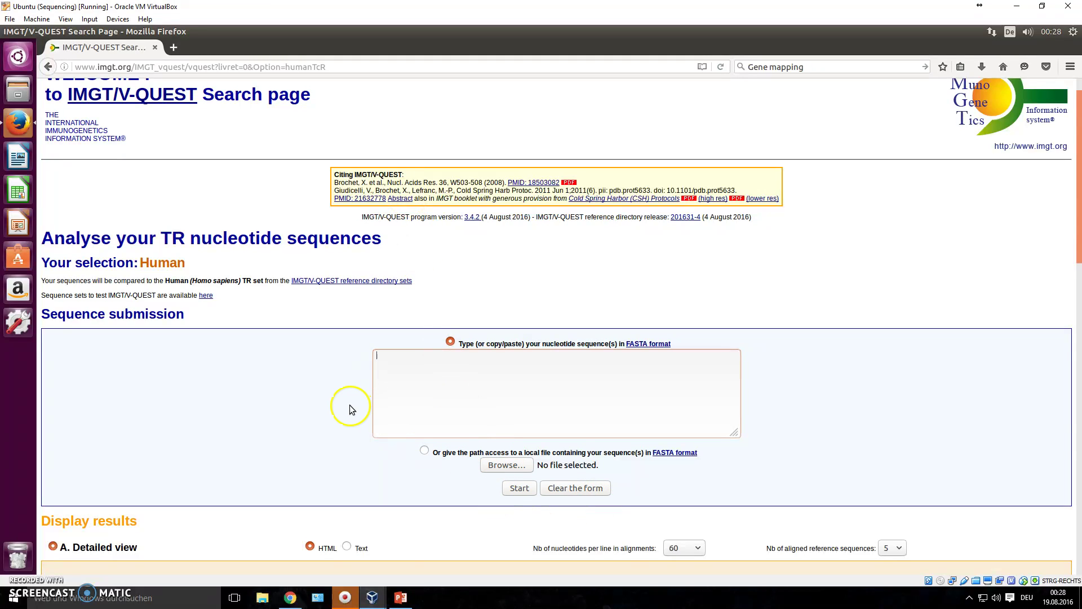
scroll(361, 415, down, 3)
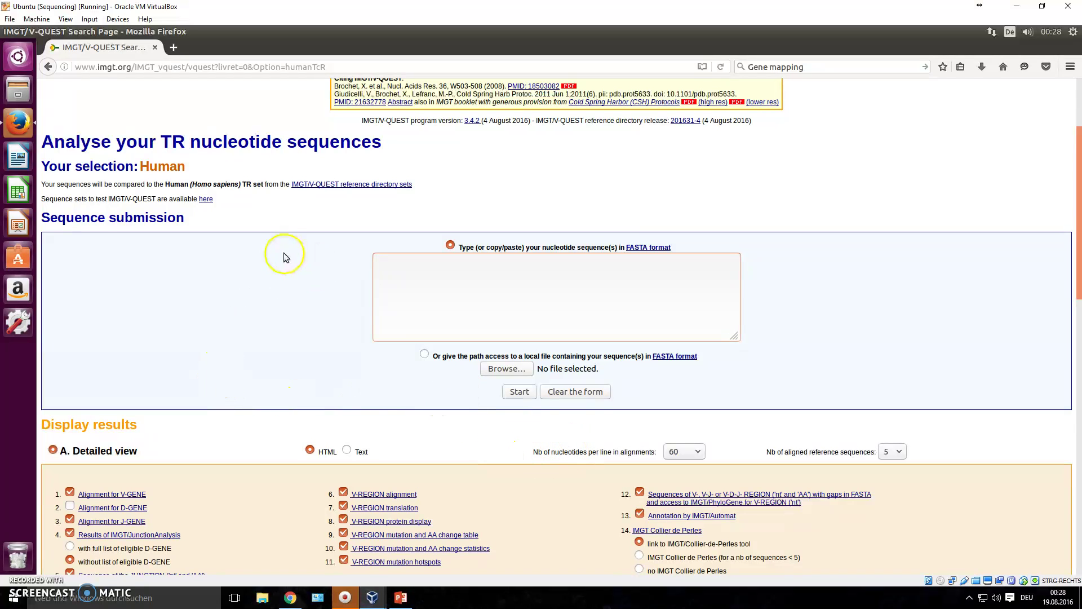
scroll(282, 251, up, 2)
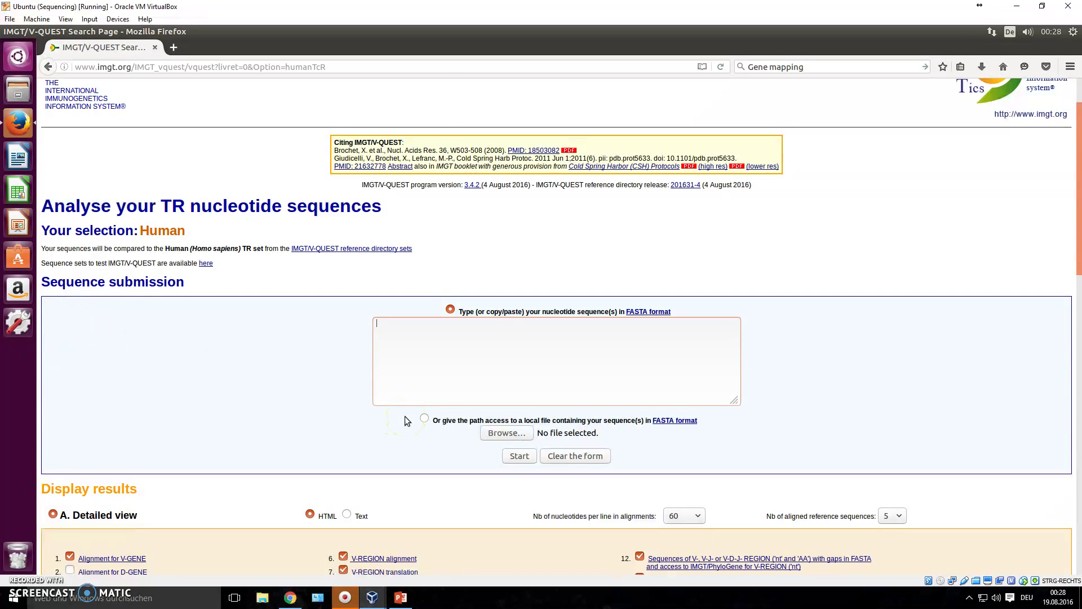
In a new terminal, change into ncbi/public/sra and list its FASTQ files.
key(ctrl+alt+t)
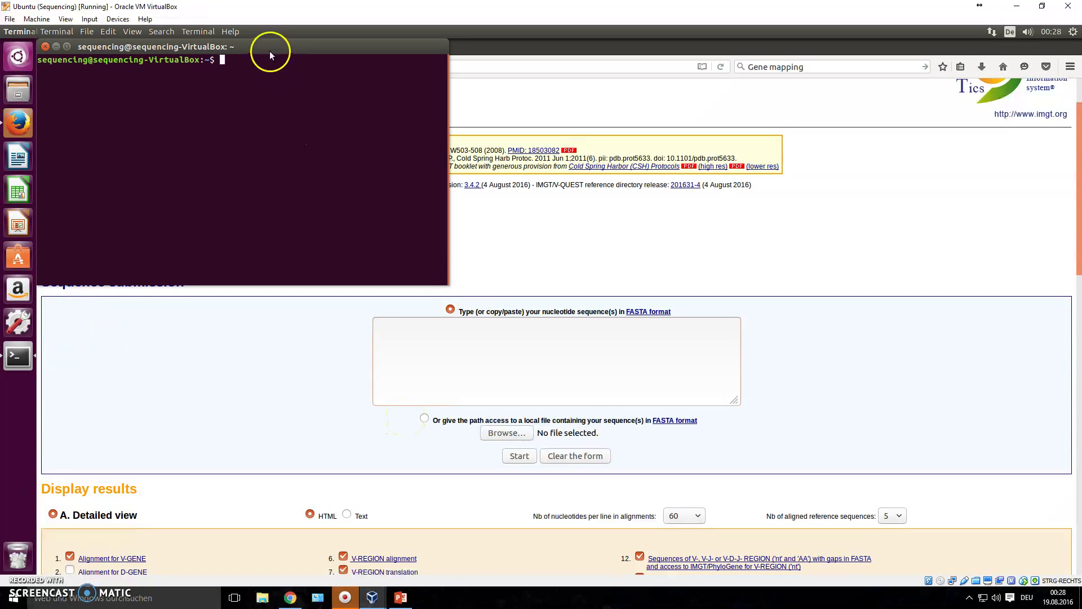
drag(270, 51, 285, 100)
text(cd ncbi/public/)
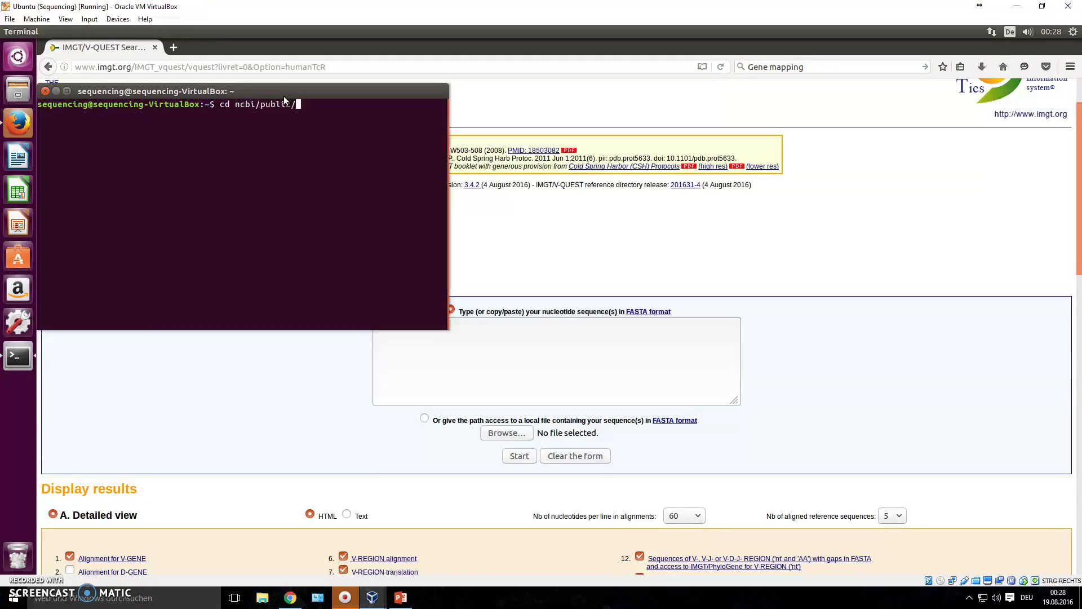
text(sra/)
key(Return)
text(ls)
key(Return)
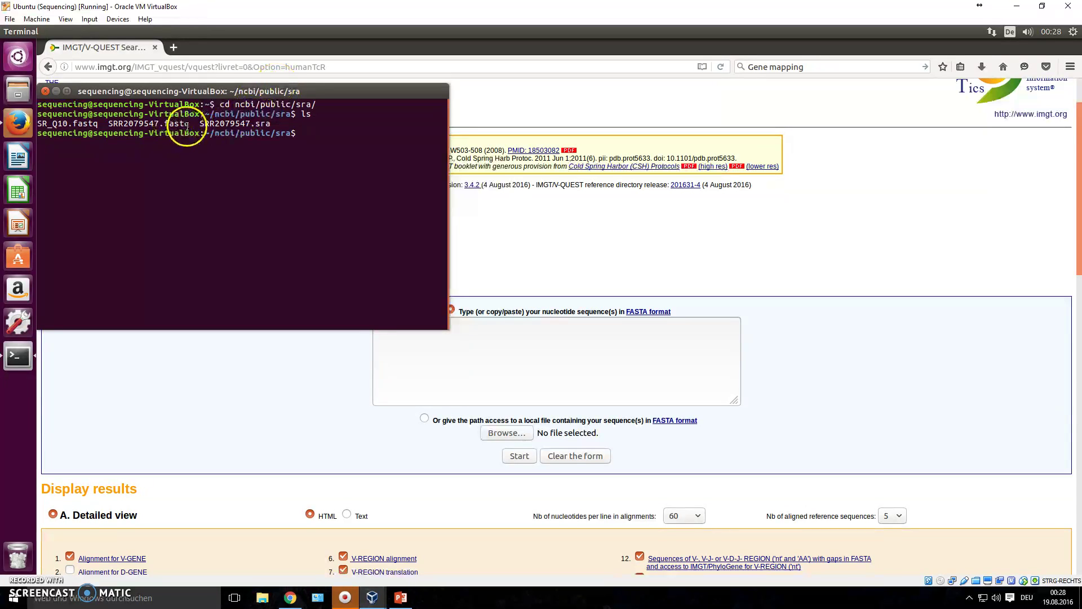
Pick out SRR2079547.fastq and SR_Q10.fastq in the listing and enter head SR_*.
drag(190, 124, 165, 124)
triple_click(111, 125)
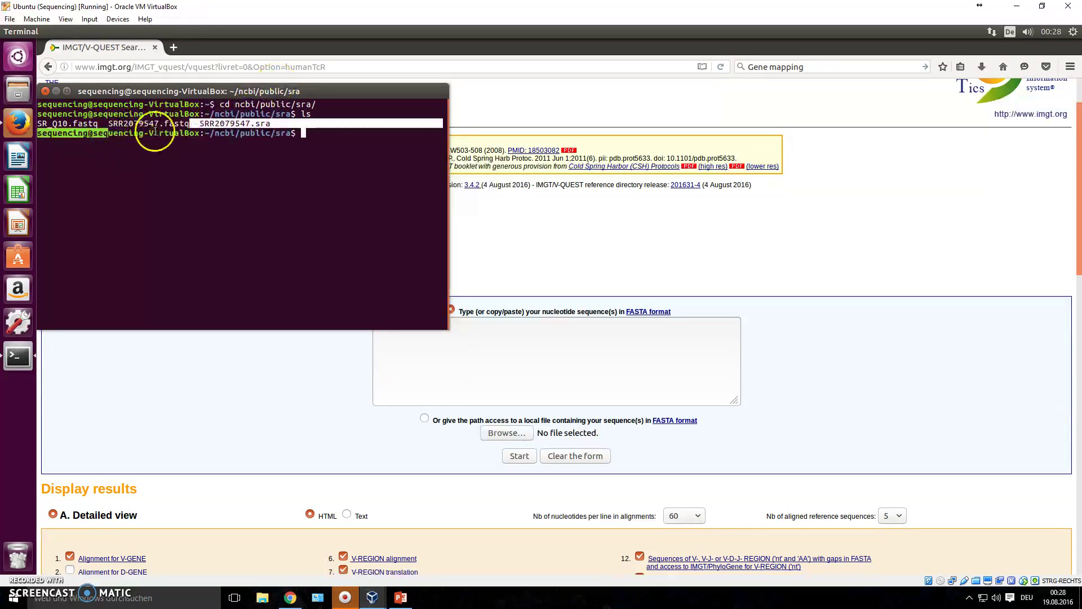
click(181, 125)
triple_click(110, 126)
double_click(112, 125)
triple_click(40, 124)
double_click(38, 125)
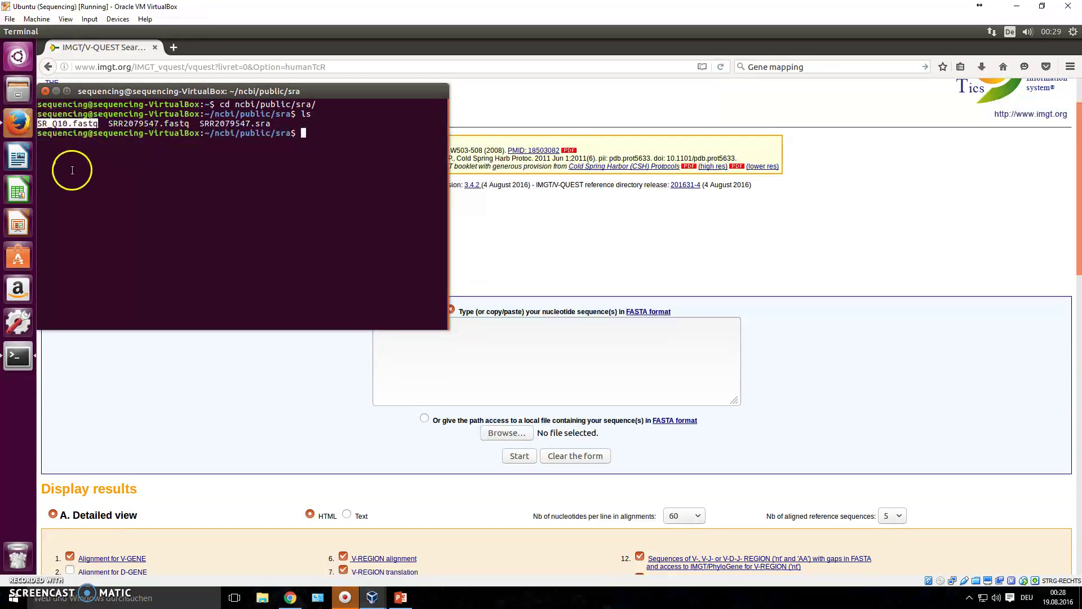
click(316, 128)
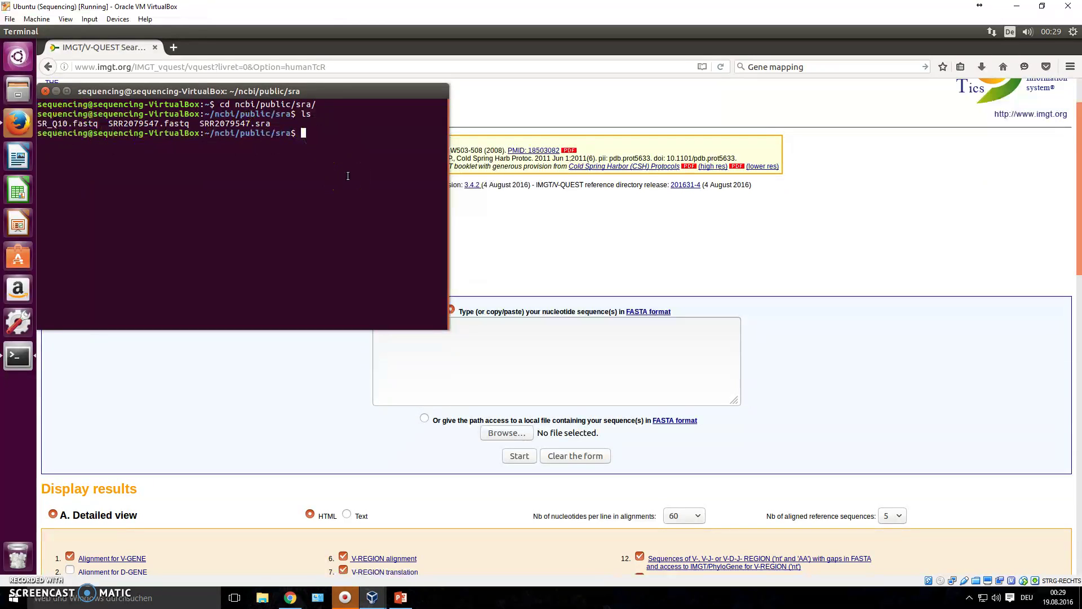
text(head SR_*)
Print the first reads and widen the terminal so reads SRR2079547.1–.3 show on longer lines.
key(Return)
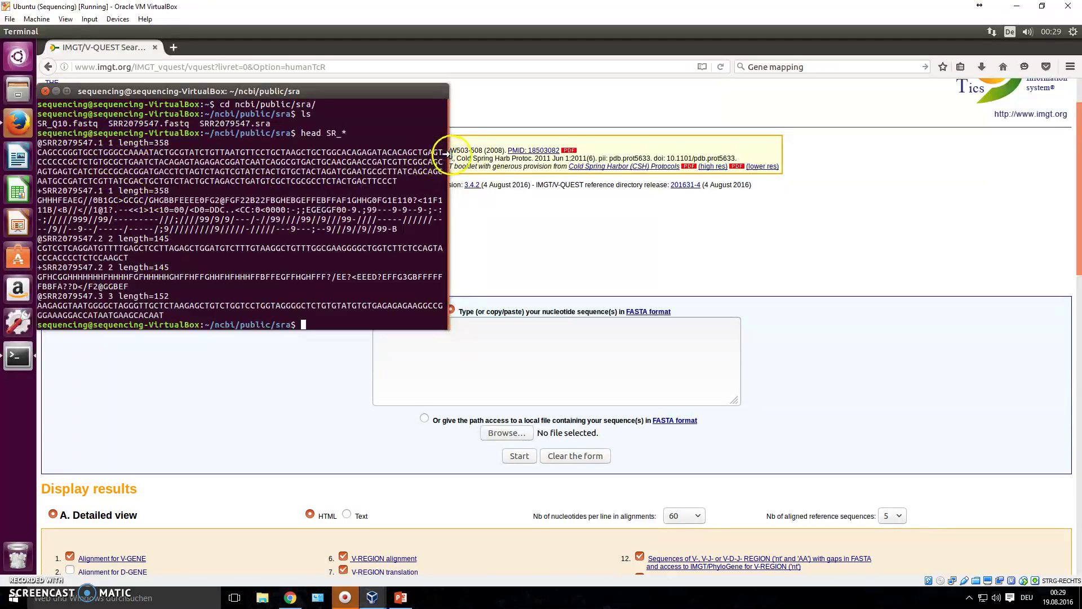
drag(449, 158, 570, 161)
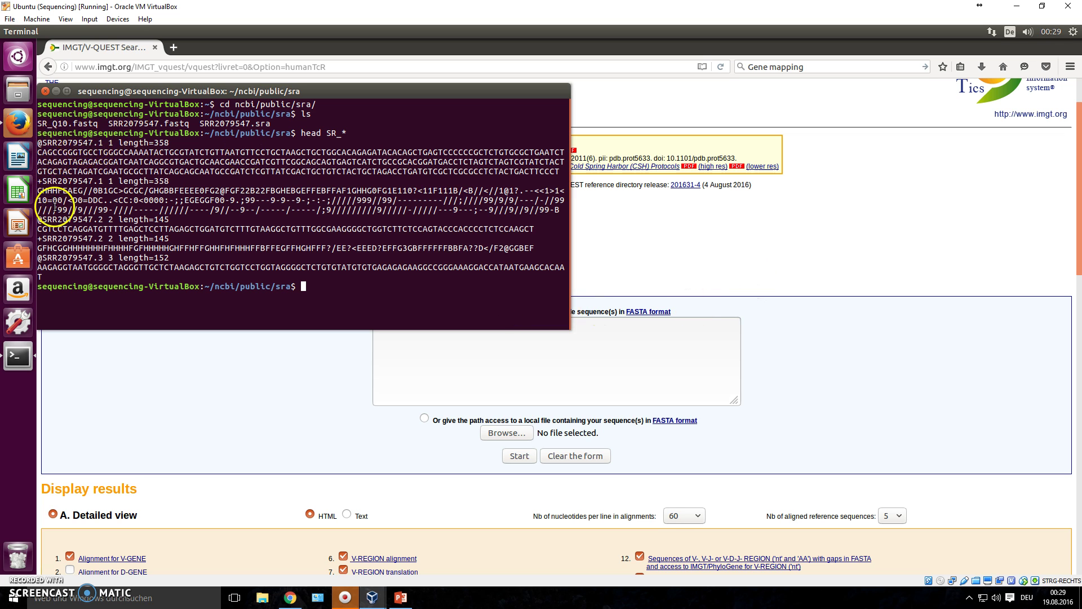
drag(42, 143, 125, 284)
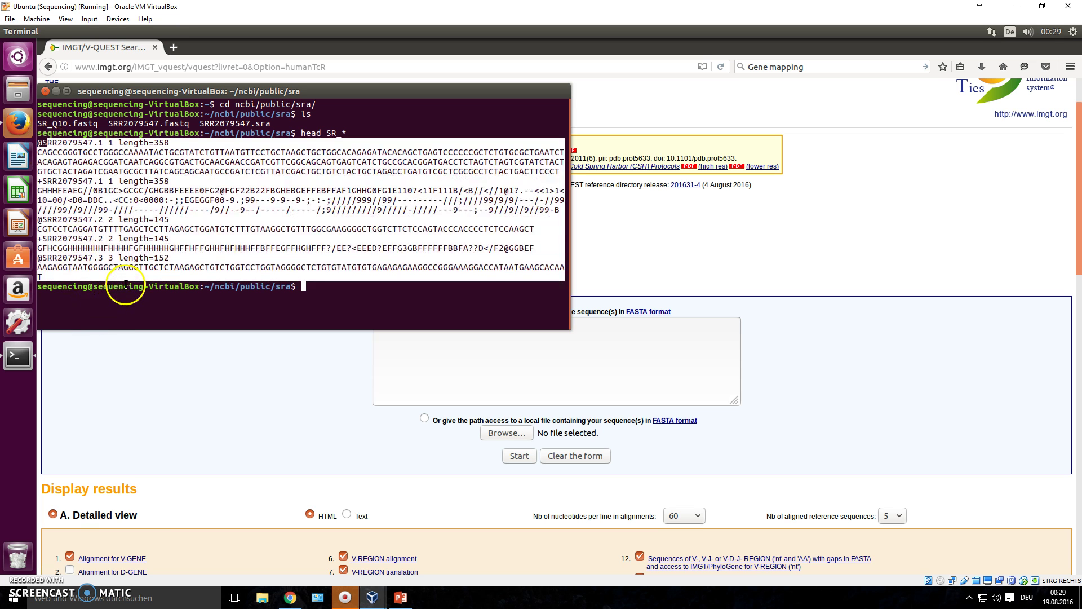
click(153, 180)
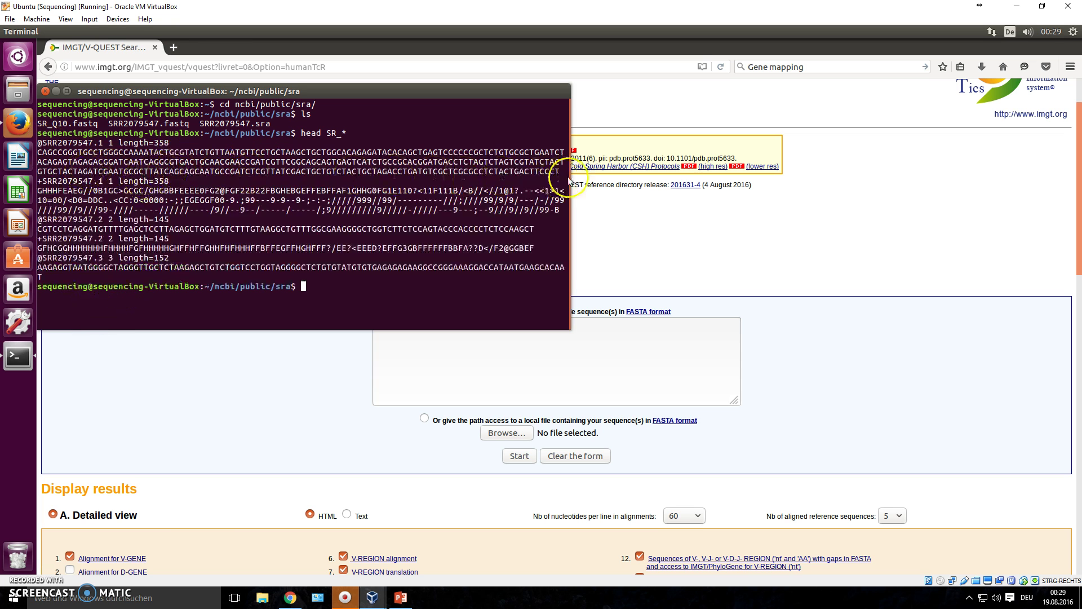
Copy the first read's sequence, paste it under >NAME in V-QUEST, and start the analysis.
drag(563, 172, 7, 151)
right_click(155, 180)
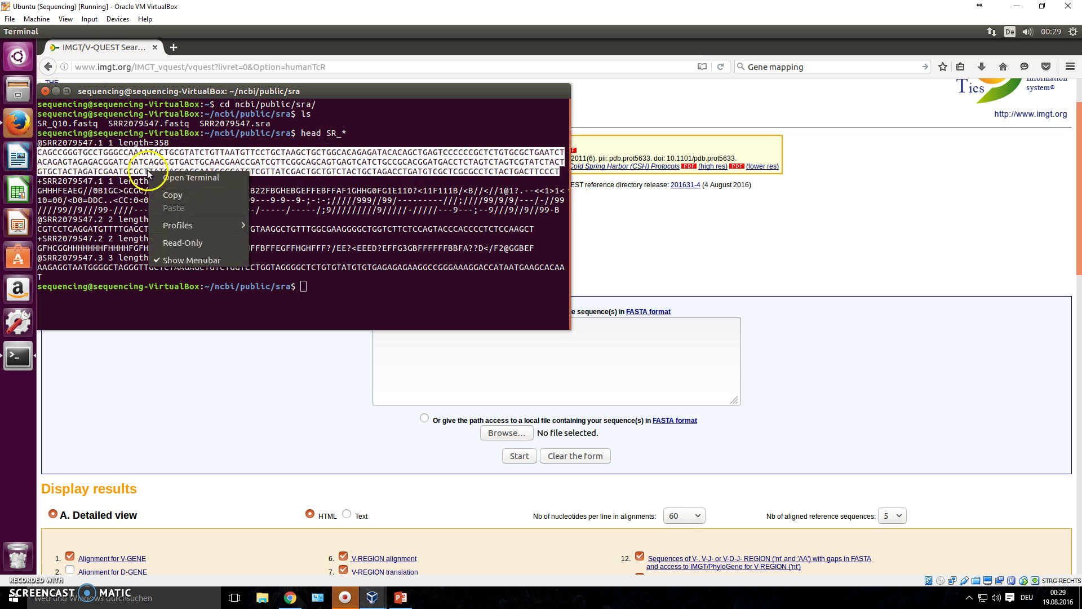
click(171, 195)
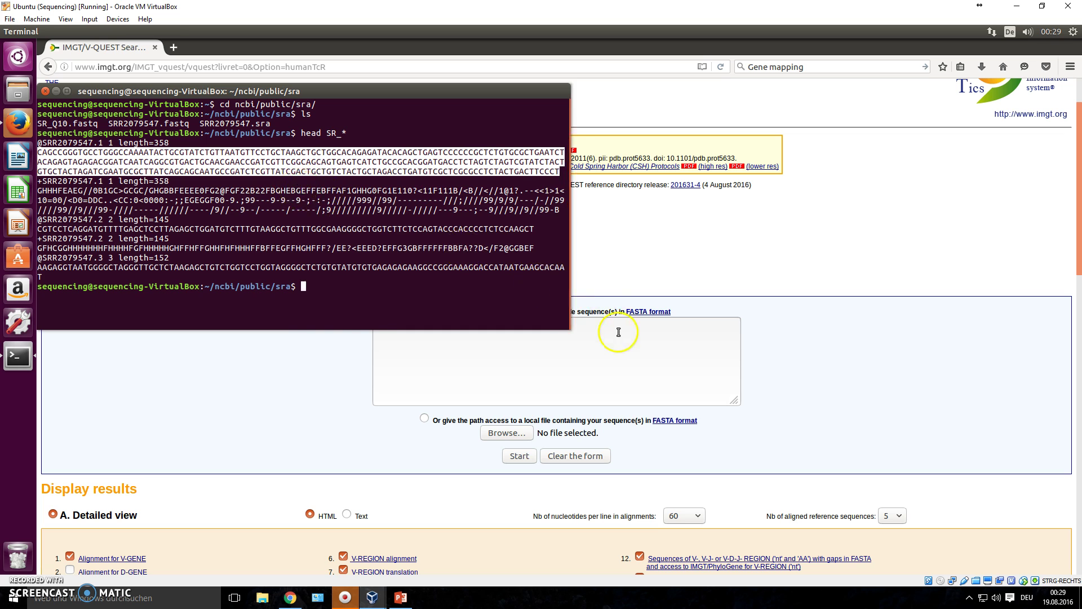
click(618, 332)
click(497, 331)
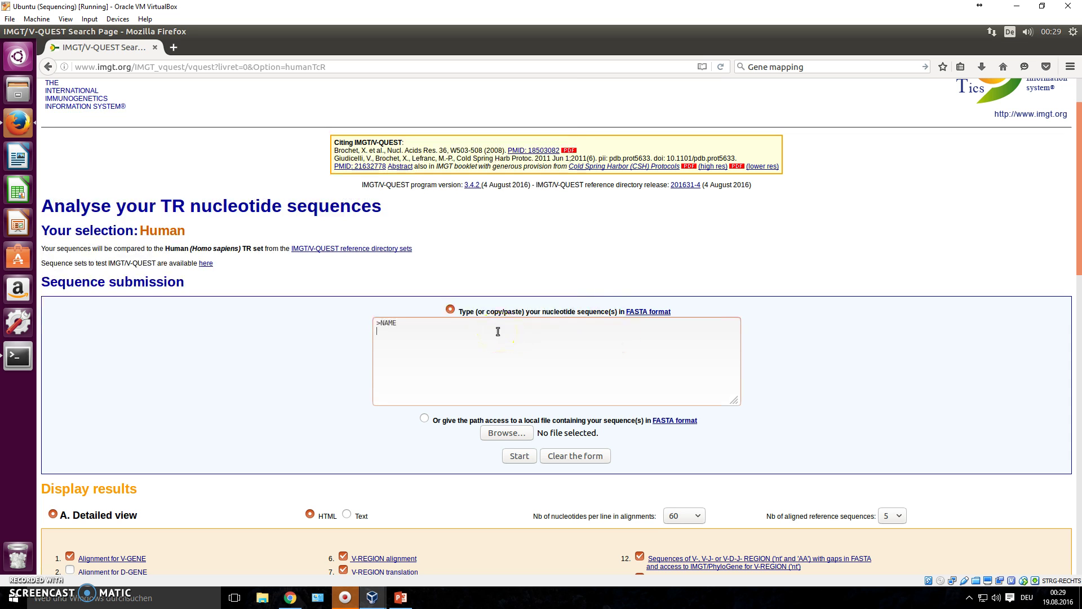
key(ctrl+v)
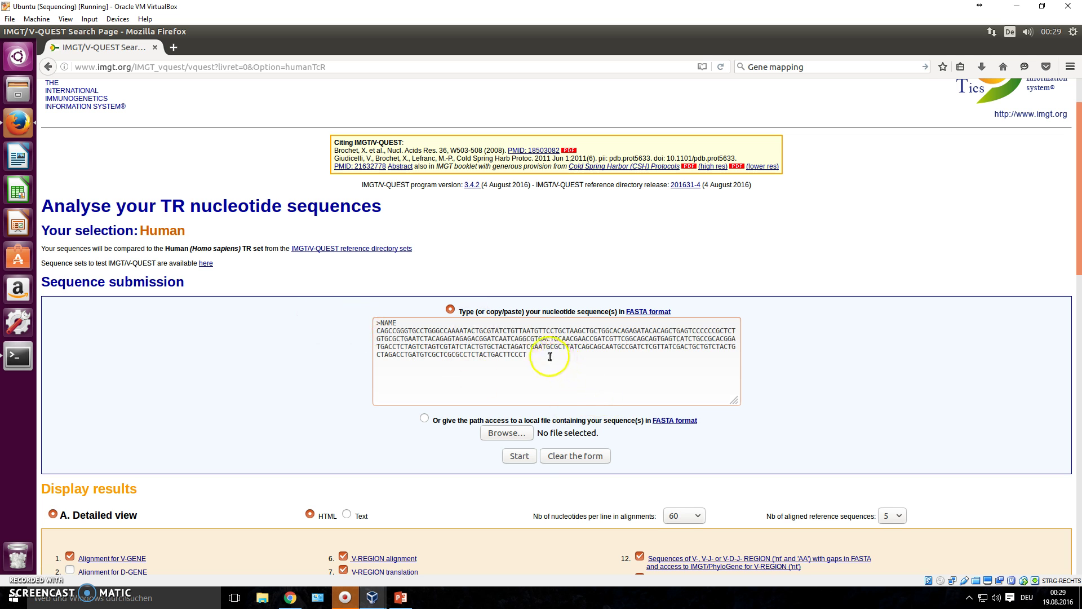
click(520, 455)
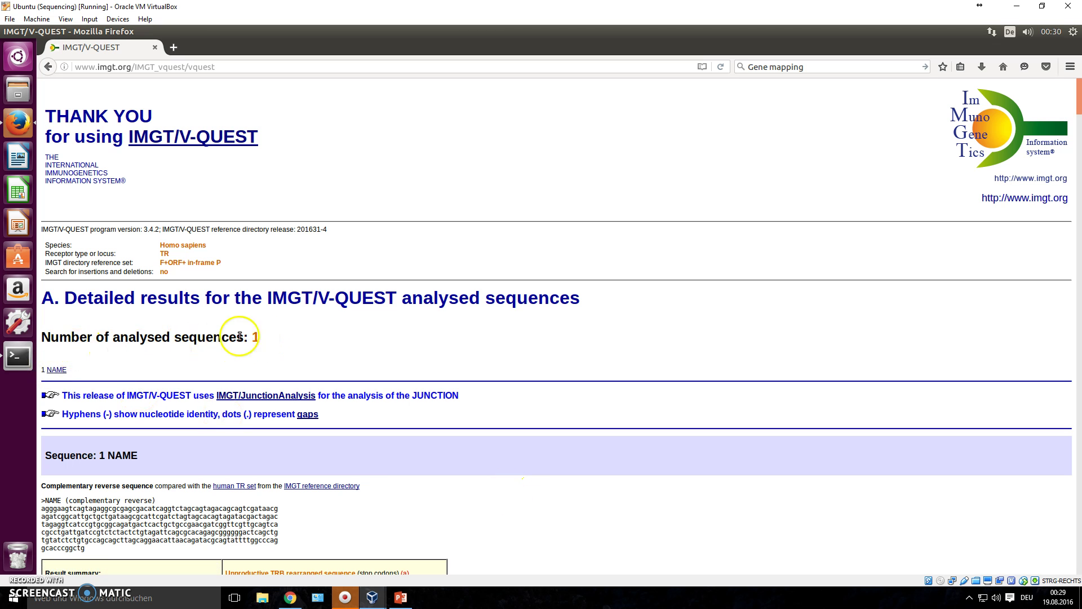
scroll(146, 462, down, 3)
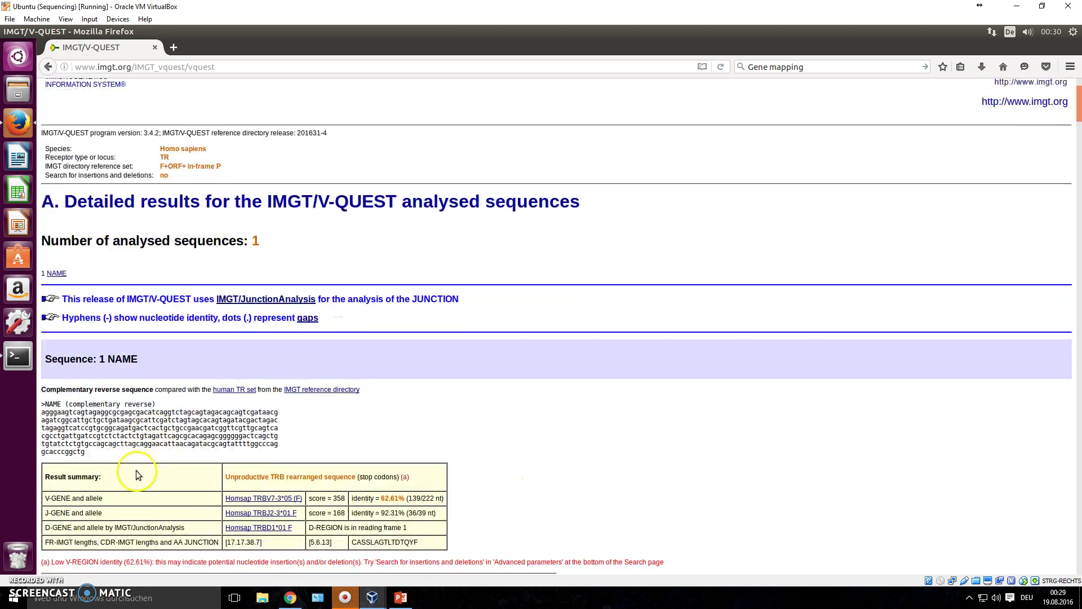
drag(87, 453, 45, 404)
scroll(101, 440, down, 2)
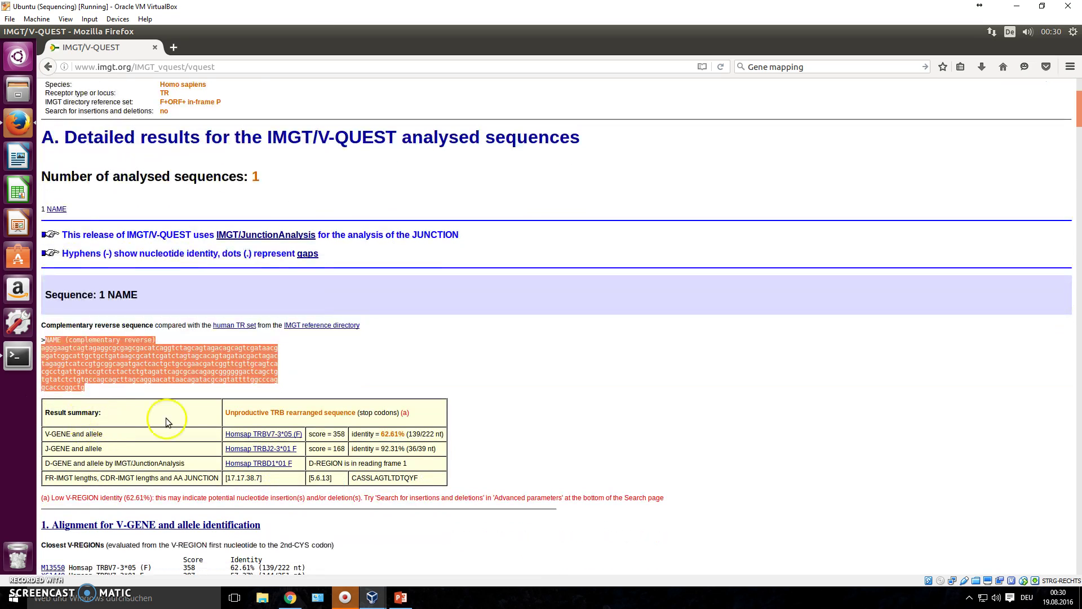
drag(225, 412, 443, 417)
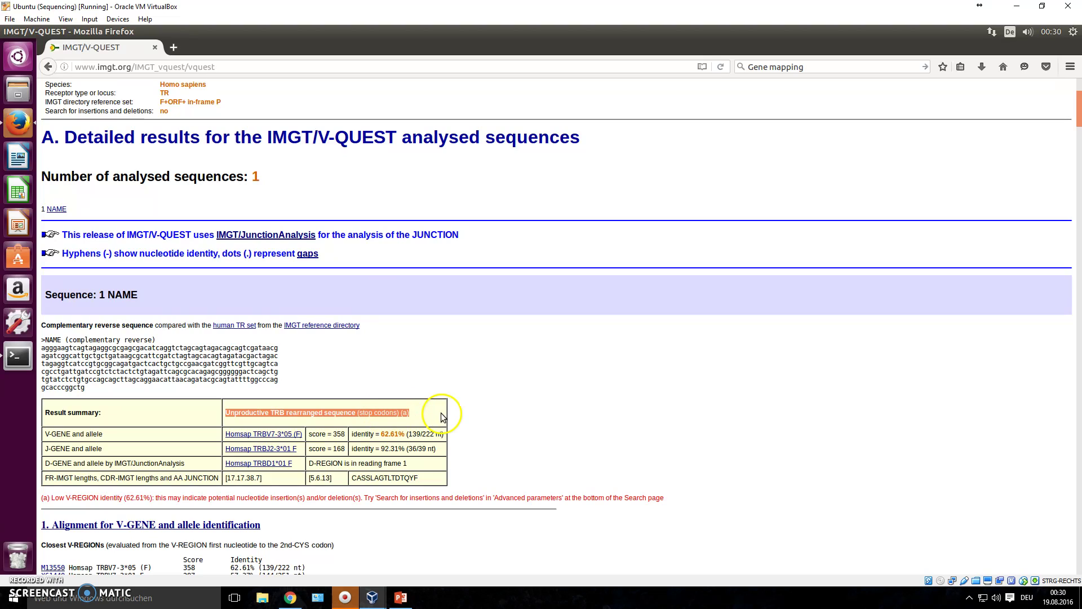
drag(359, 413, 393, 414)
drag(84, 388, 34, 345)
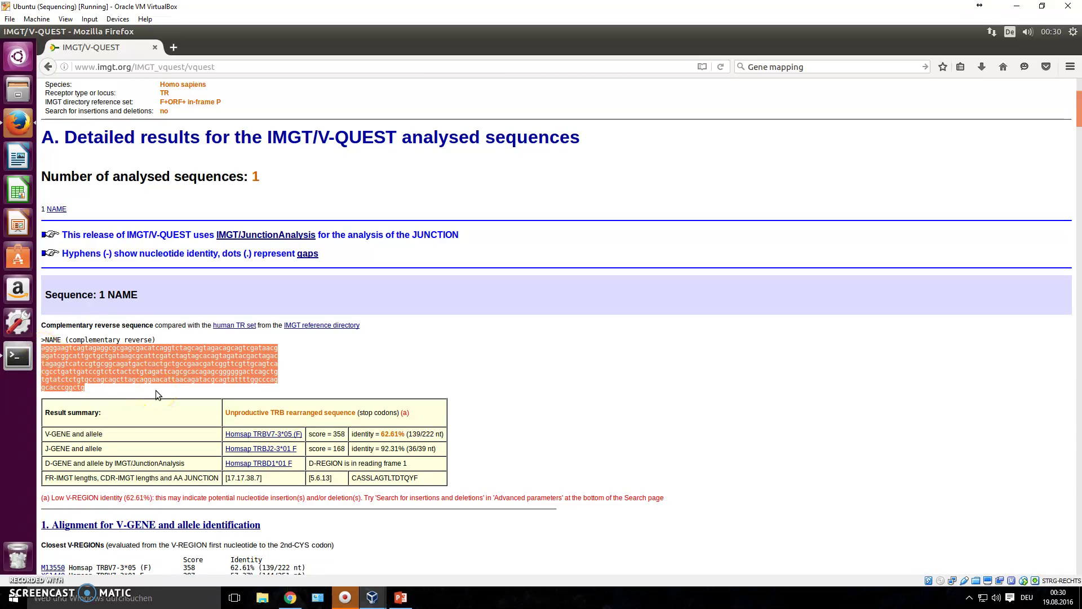
drag(97, 389, 28, 341)
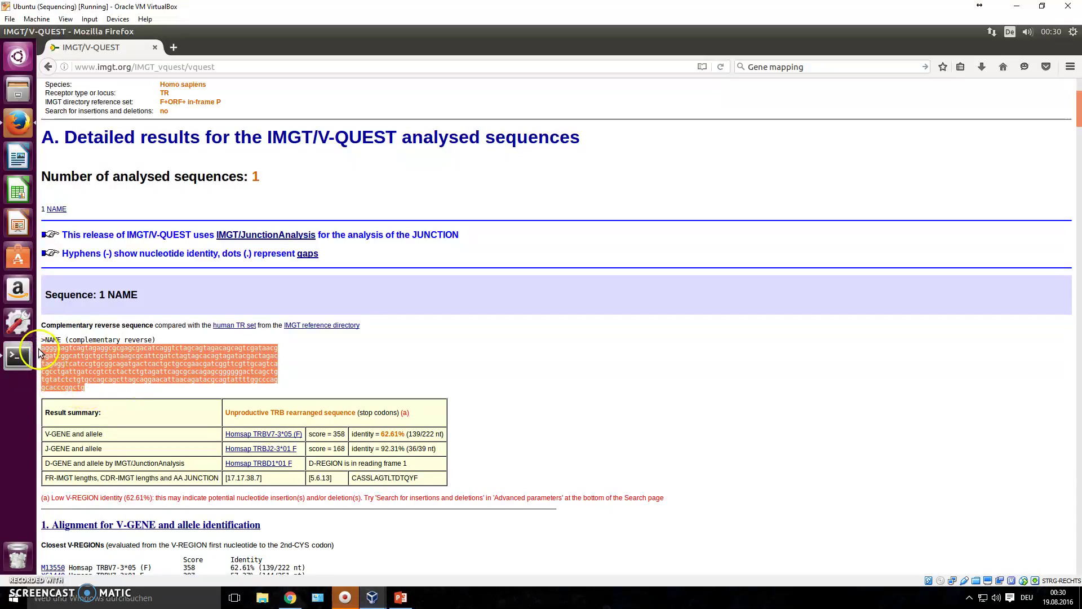
click(94, 390)
drag(85, 389, 43, 345)
click(107, 363)
drag(107, 363, 180, 356)
click(148, 357)
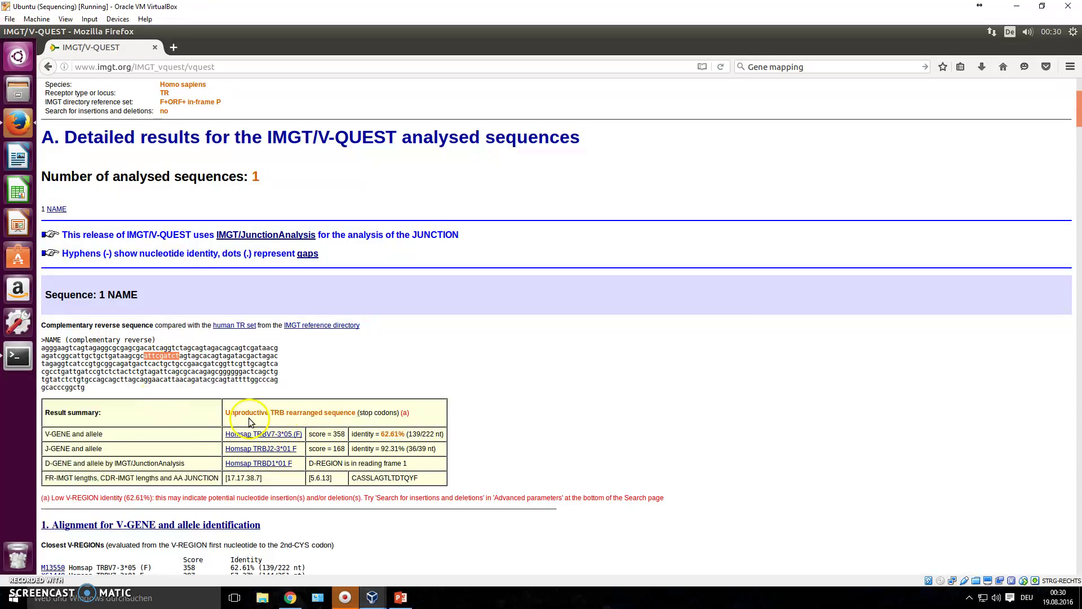
drag(225, 412, 267, 412)
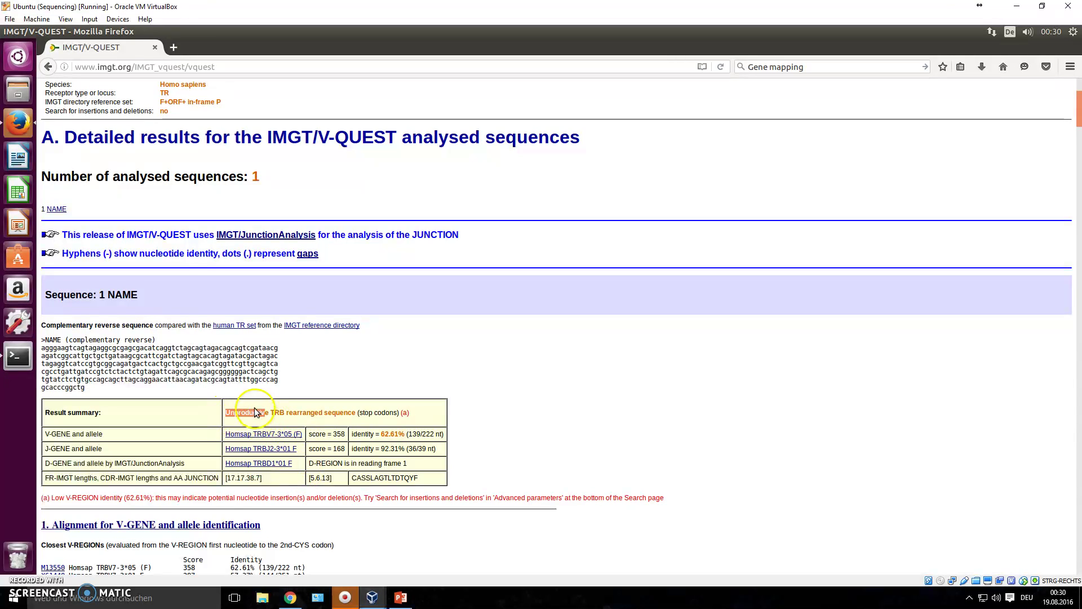
drag(85, 389, 42, 350)
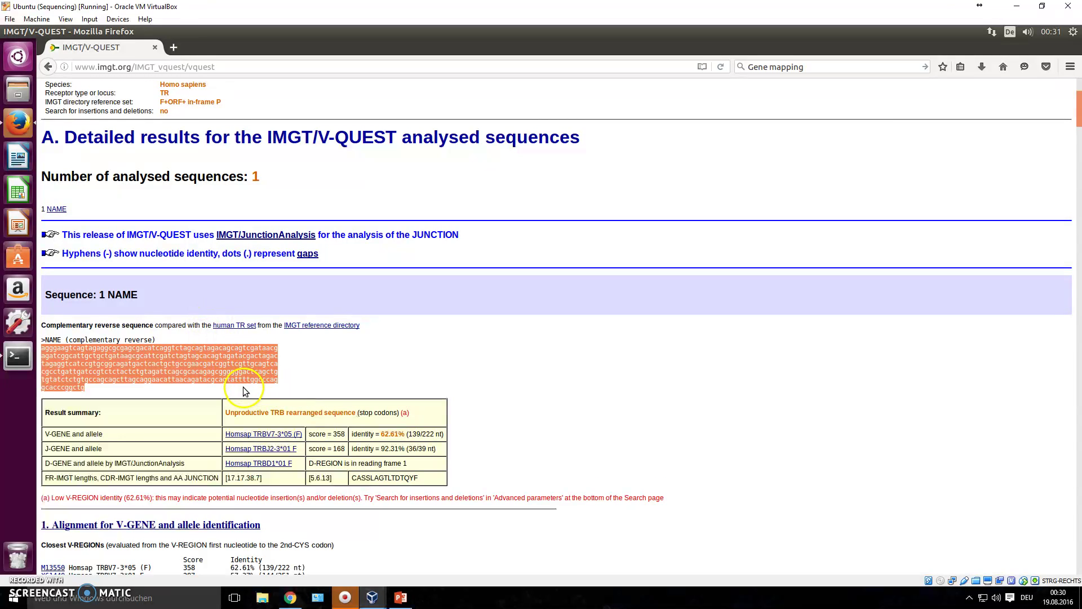
drag(226, 412, 377, 434)
scroll(376, 434, down, 15)
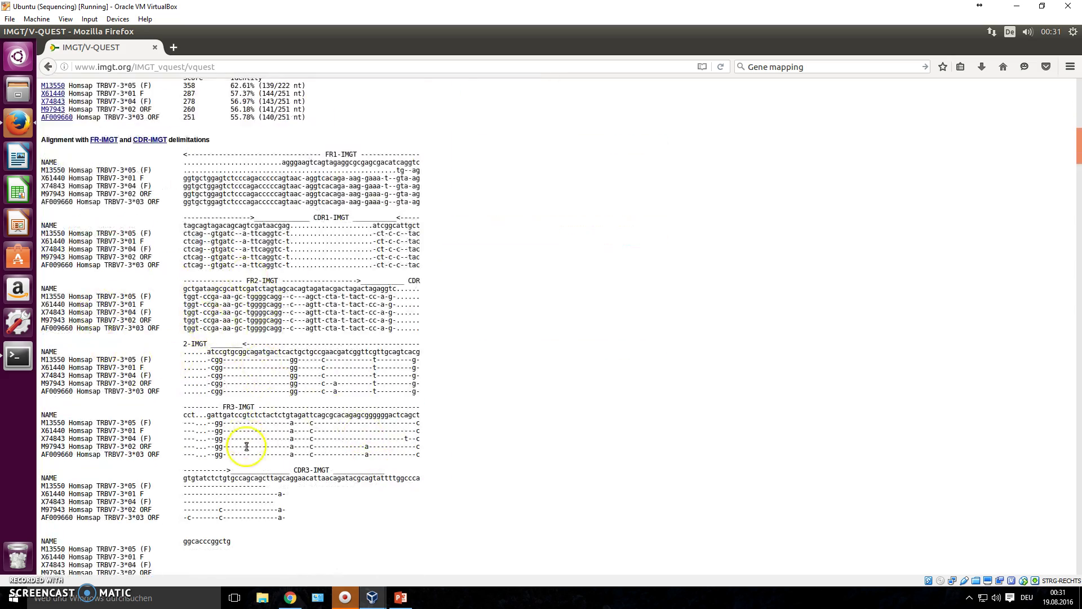
scroll(246, 461, down, 10)
scroll(261, 356, up, 8)
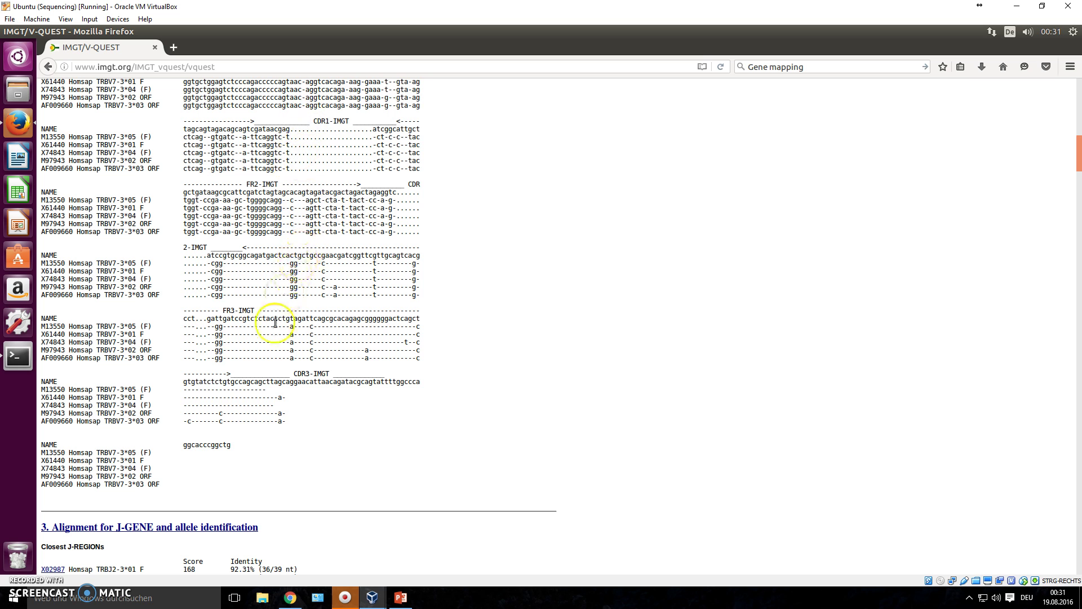
drag(288, 374, 332, 374)
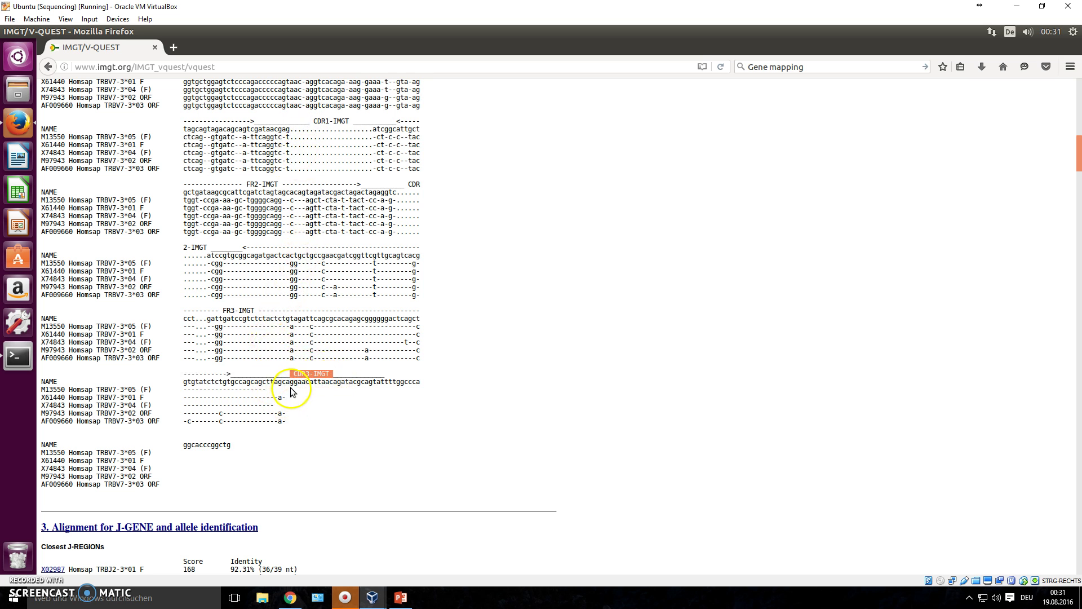
drag(437, 386, 184, 384)
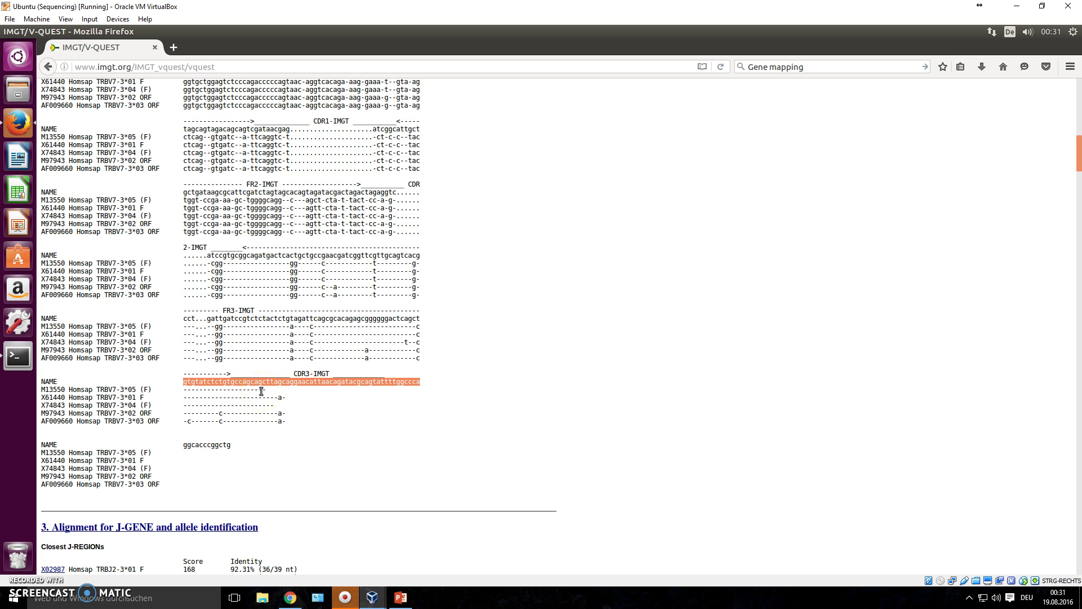
scroll(261, 391, up, 15)
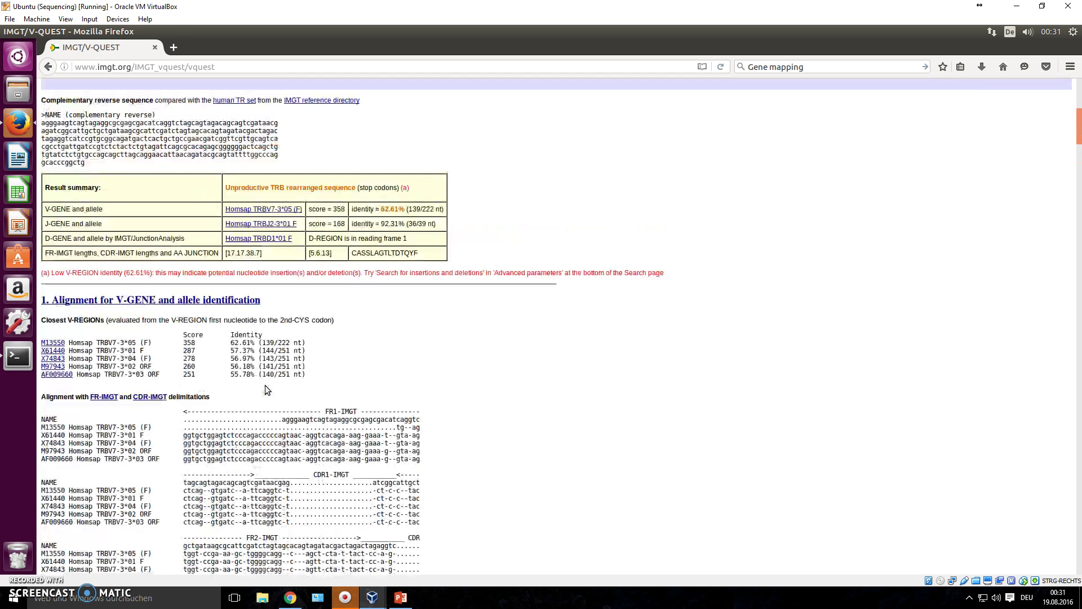
Return to the IMGT home page, open IMGT/HighV-QUEST and look over its New user registration form.
key(alt+Left)
key(alt+Left)
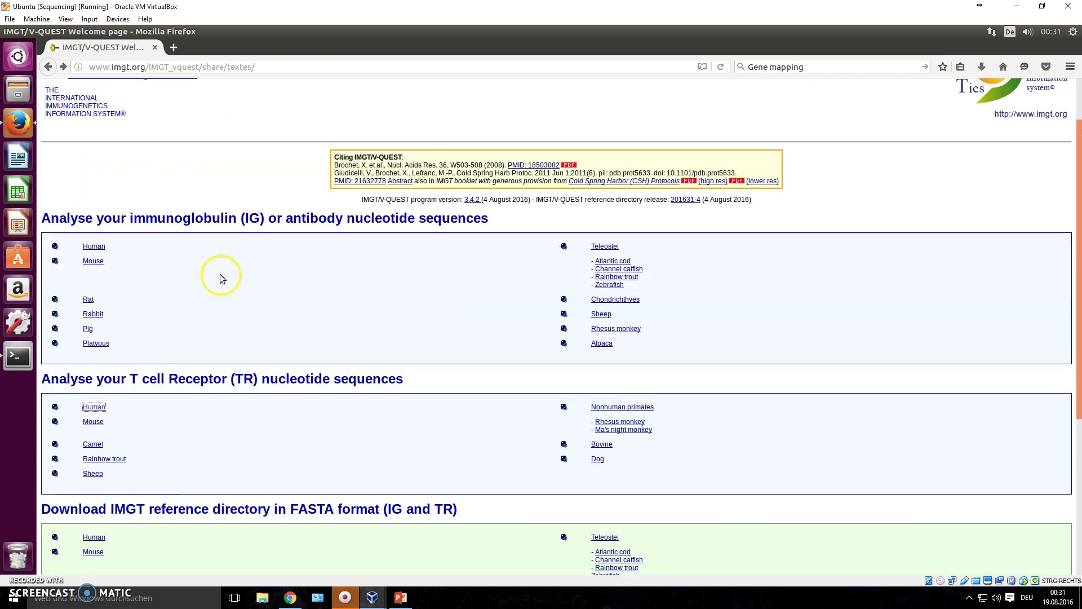
key(alt+Left)
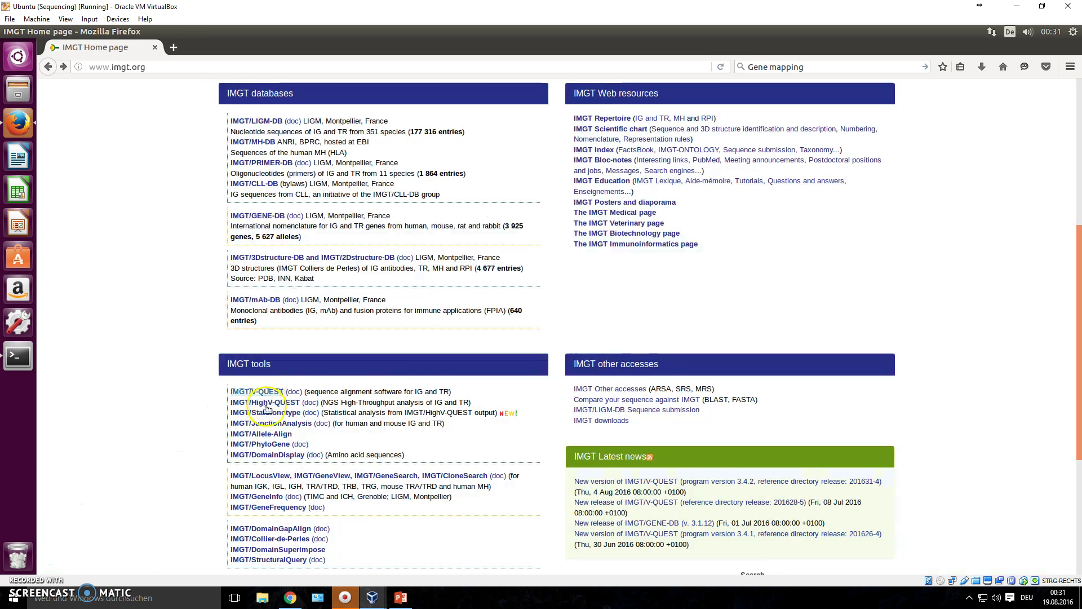
click(242, 404)
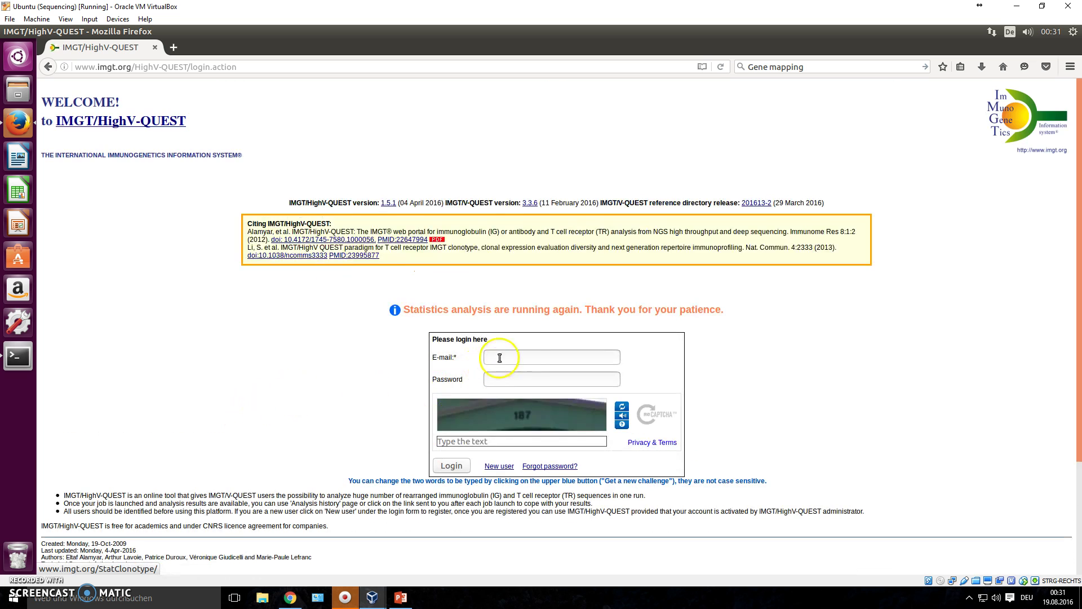
click(502, 468)
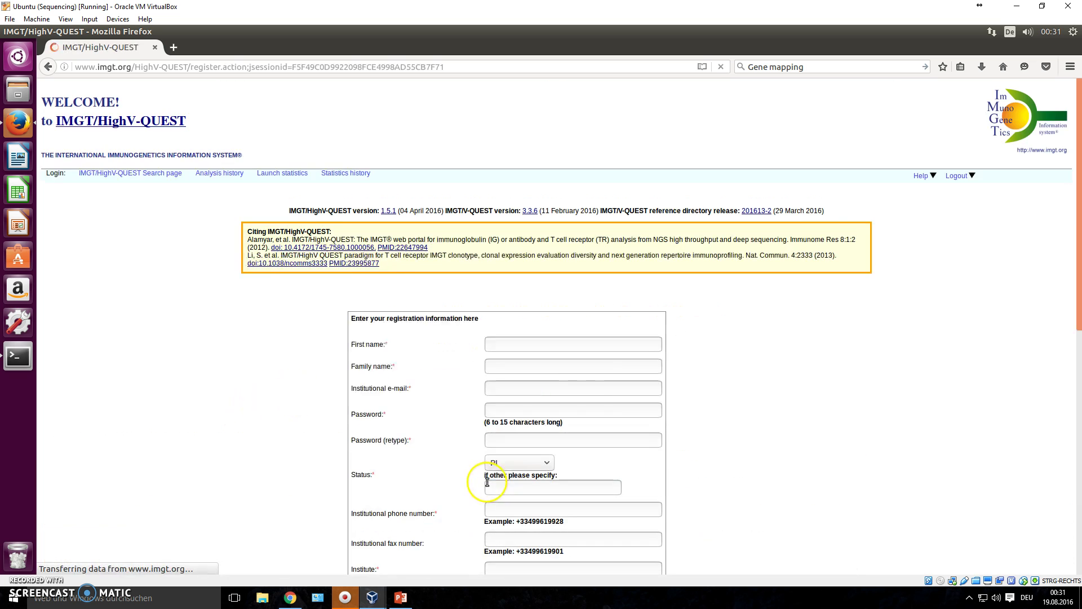
scroll(348, 433, down, 4)
scroll(349, 433, down, 5)
scroll(447, 439, up, 7)
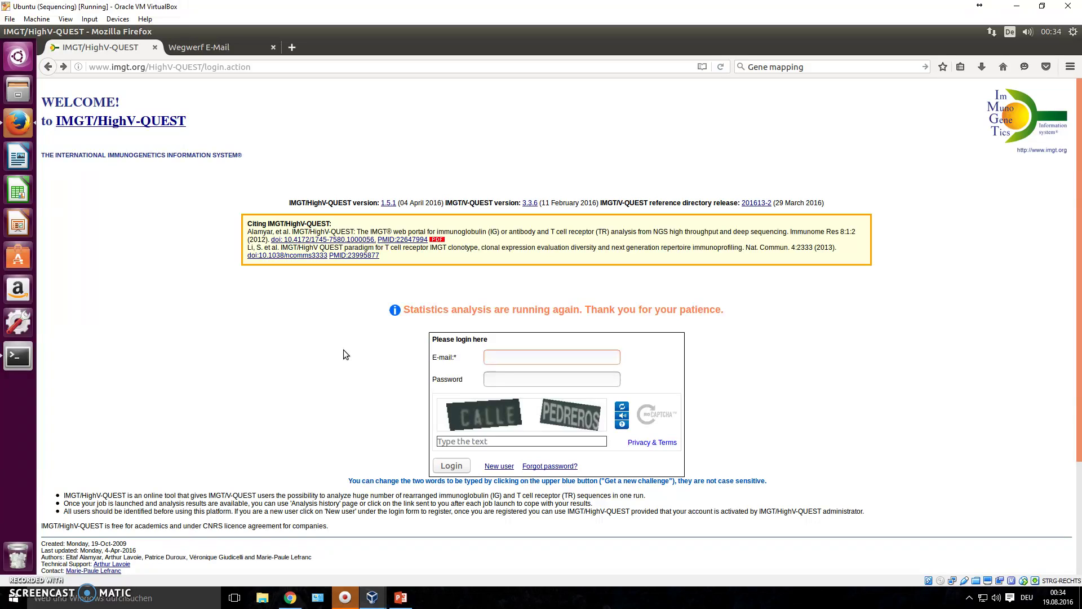
Enter the account e-mail to log in, then return to the HighV-QUEST search form.
click(521, 358)
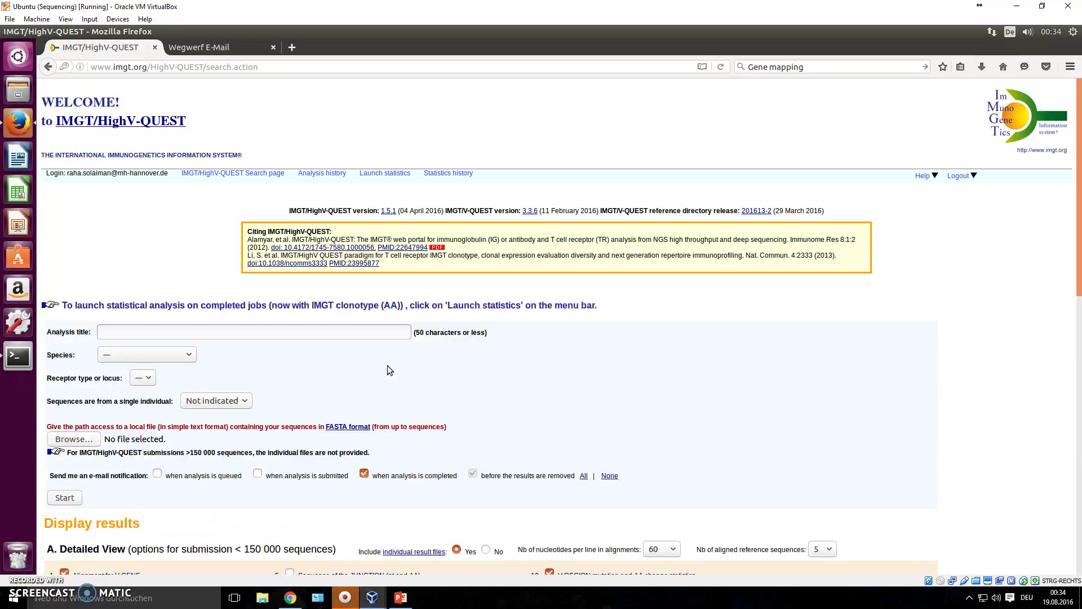
scroll(387, 370, down, 4)
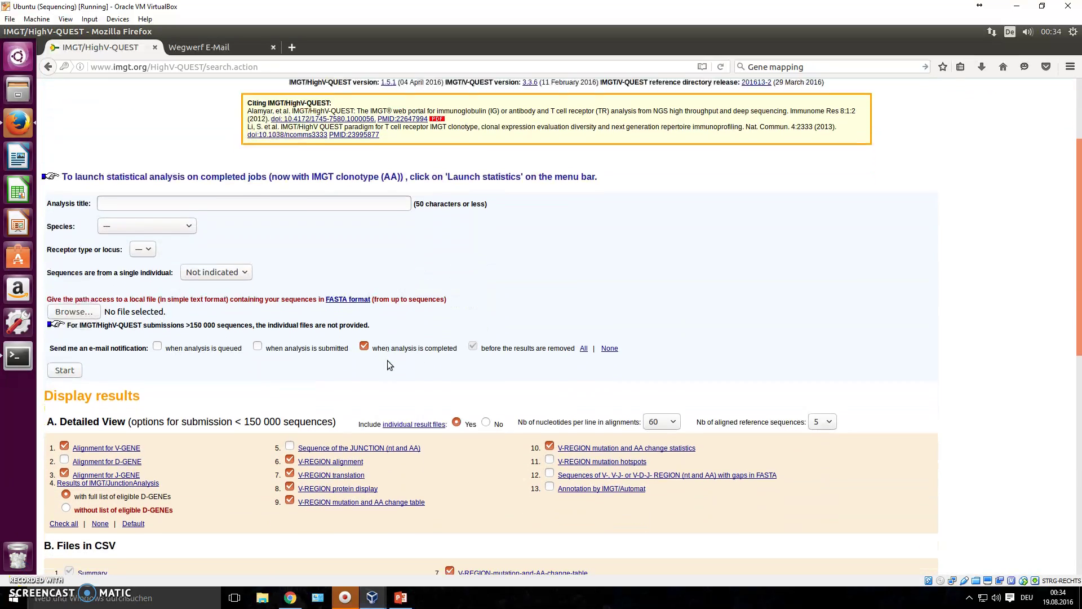
scroll(387, 356, up, 2)
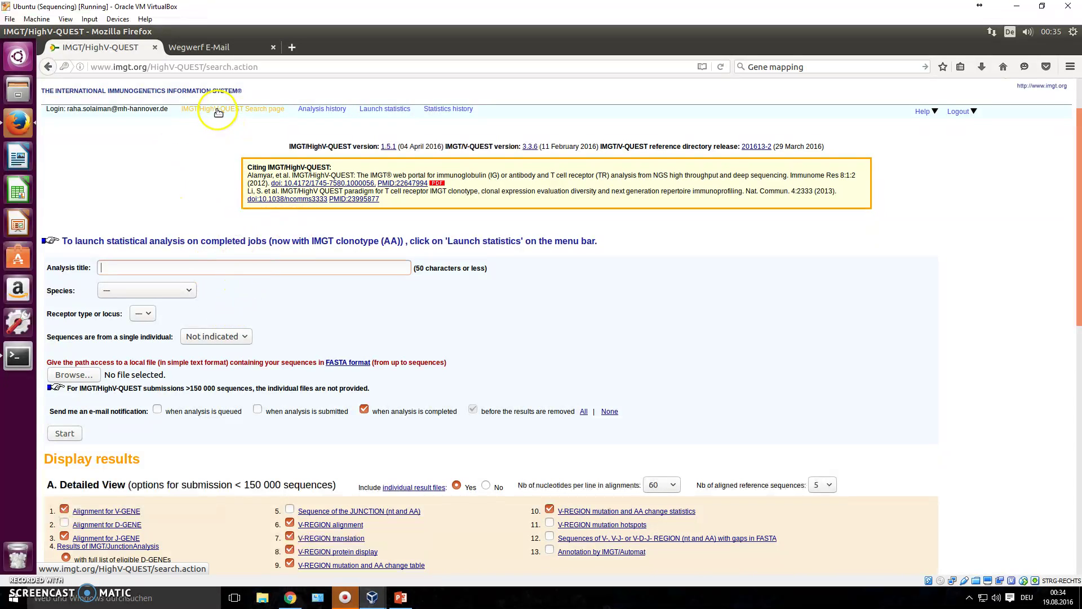
click(244, 111)
Title the analysis TCRB_SRA with species Human and receptor locus TRB.
click(231, 270)
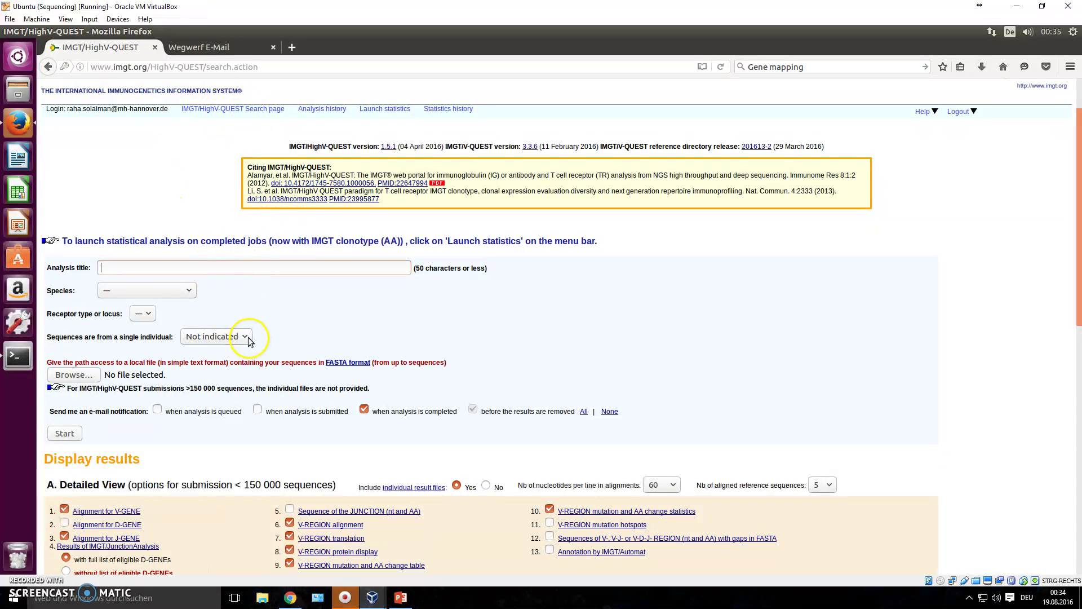
scroll(236, 283, down, 2)
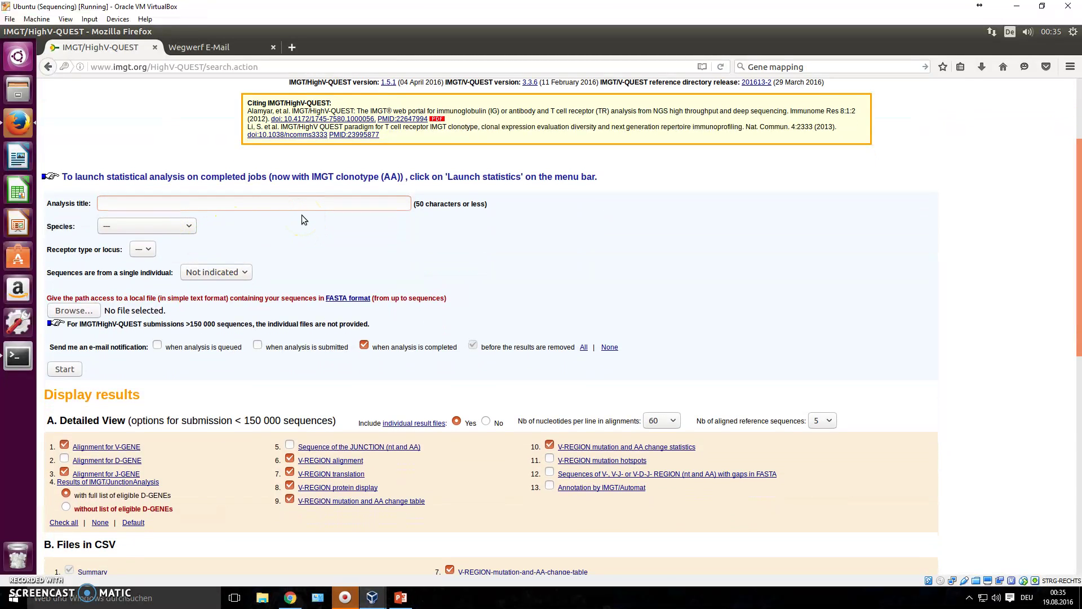
click(138, 207)
click(171, 227)
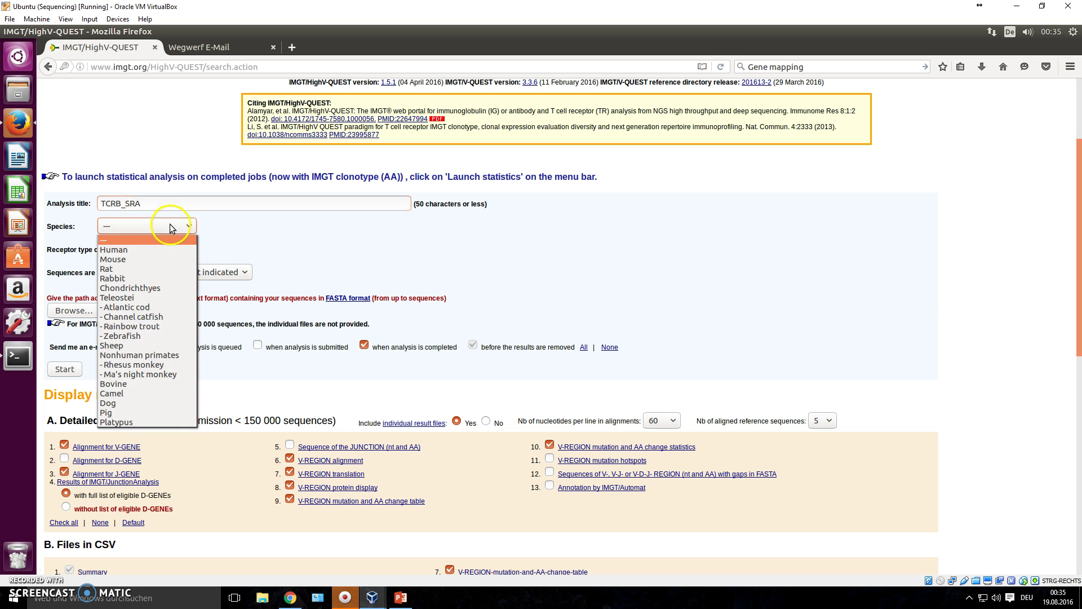
click(147, 249)
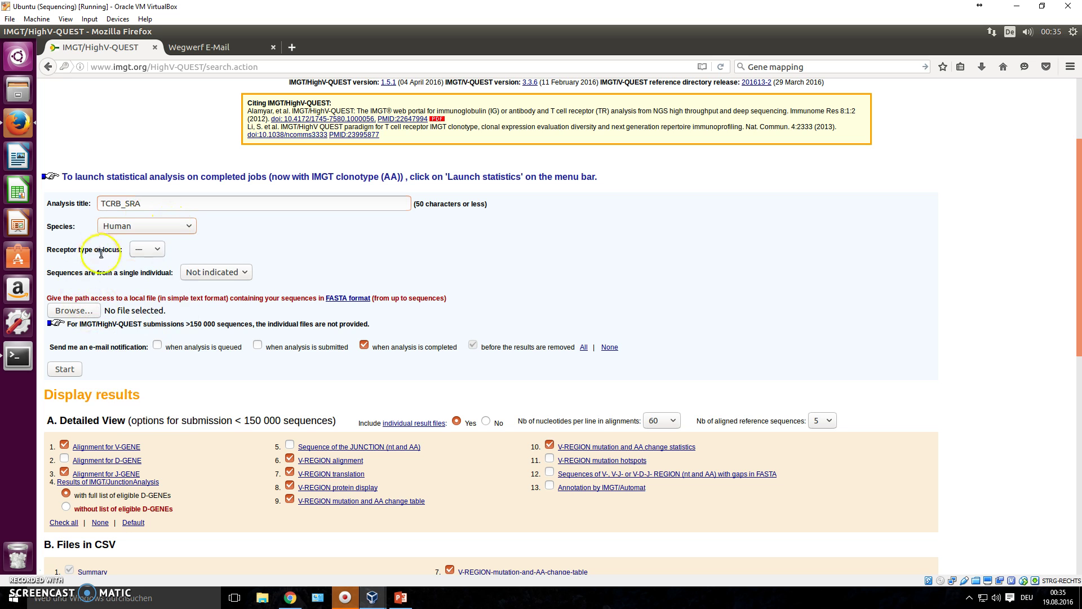
click(145, 250)
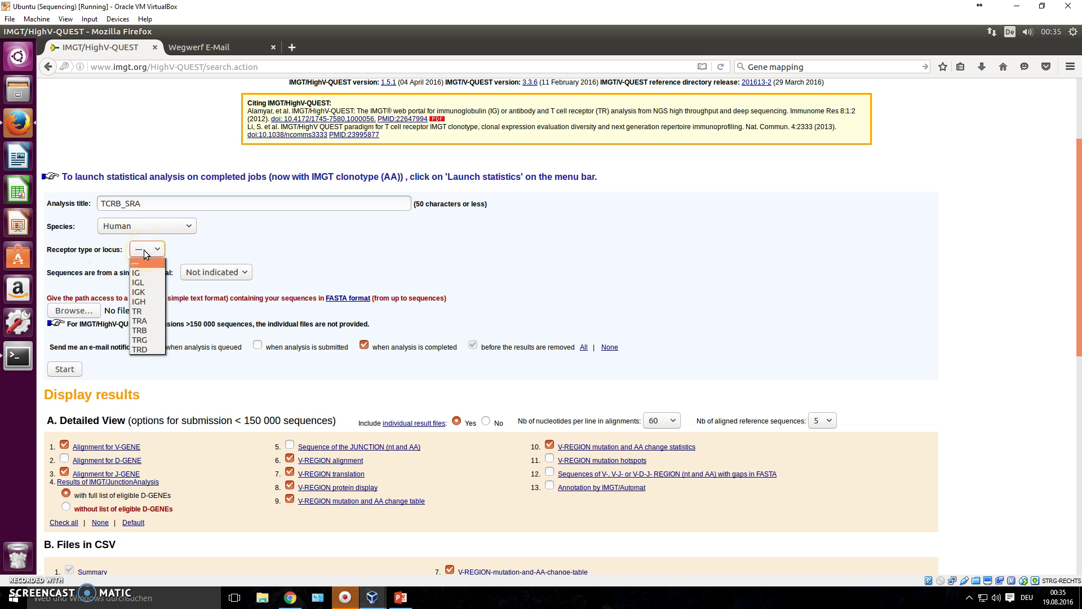
click(150, 332)
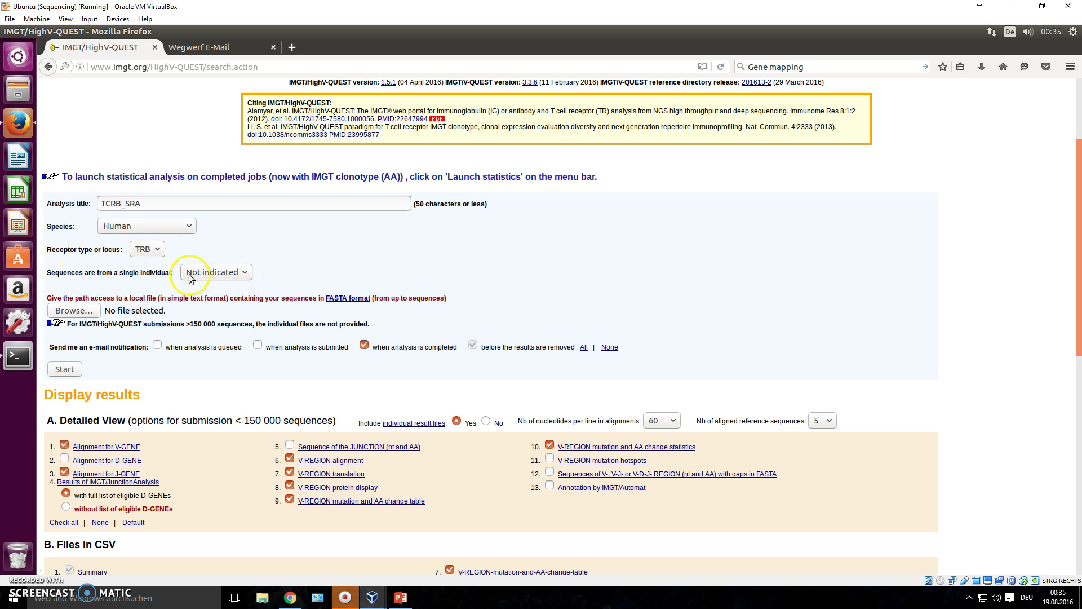
click(75, 312)
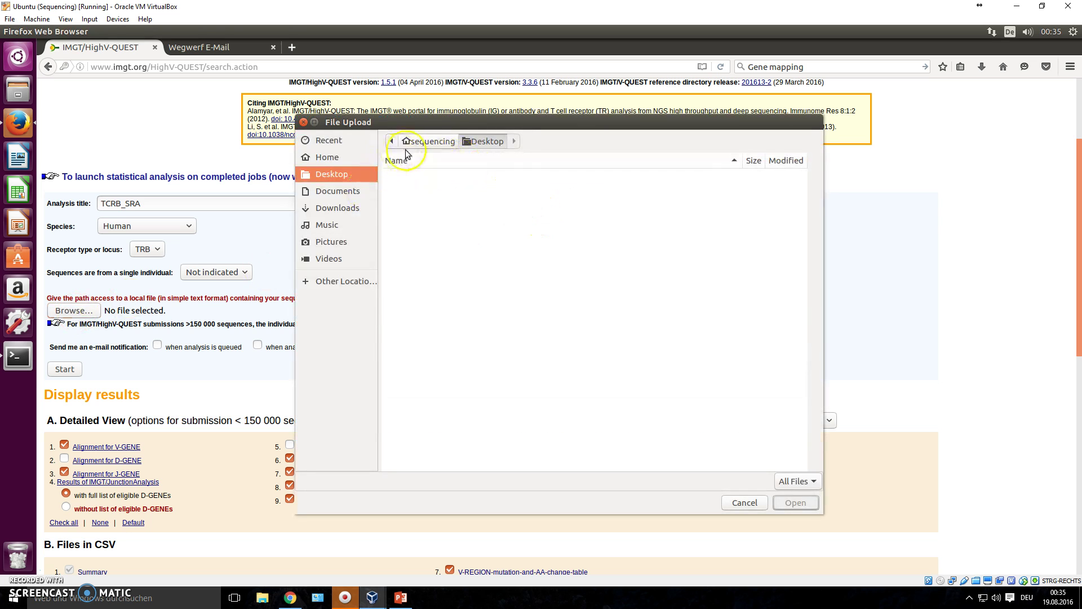
click(329, 157)
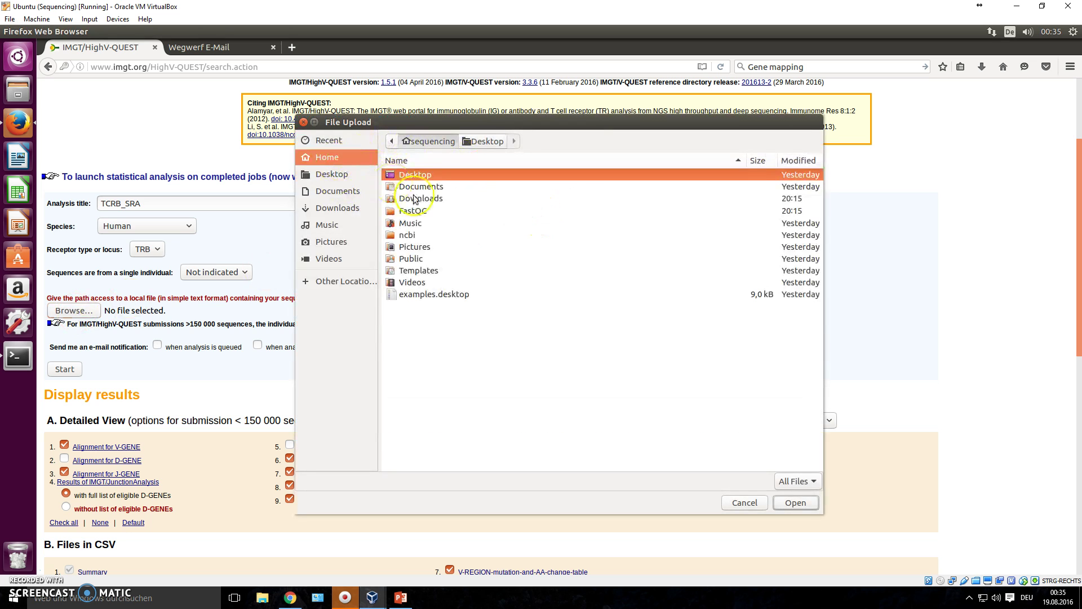
double_click(409, 234)
double_click(417, 176)
double_click(418, 174)
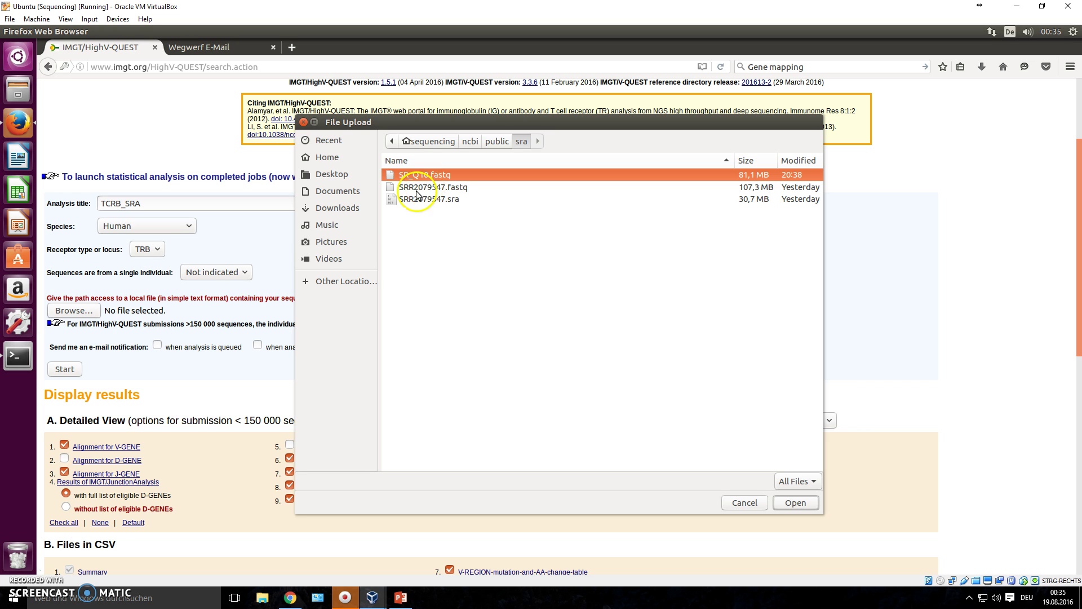
click(726, 499)
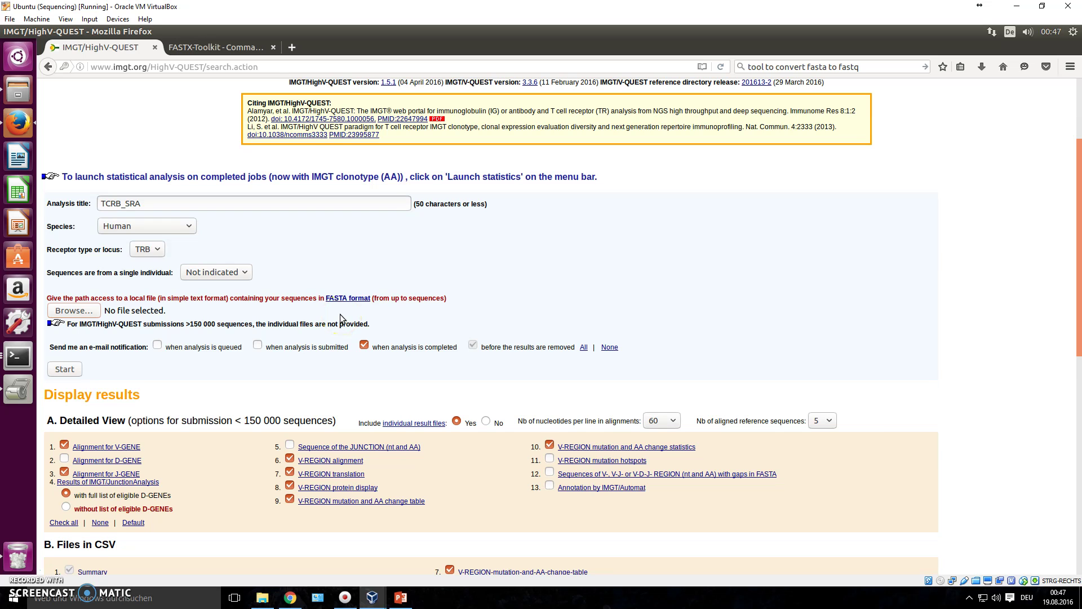
Go back to the FASTX-Toolkit download page and scroll to the download table.
click(197, 49)
key(alt+Left)
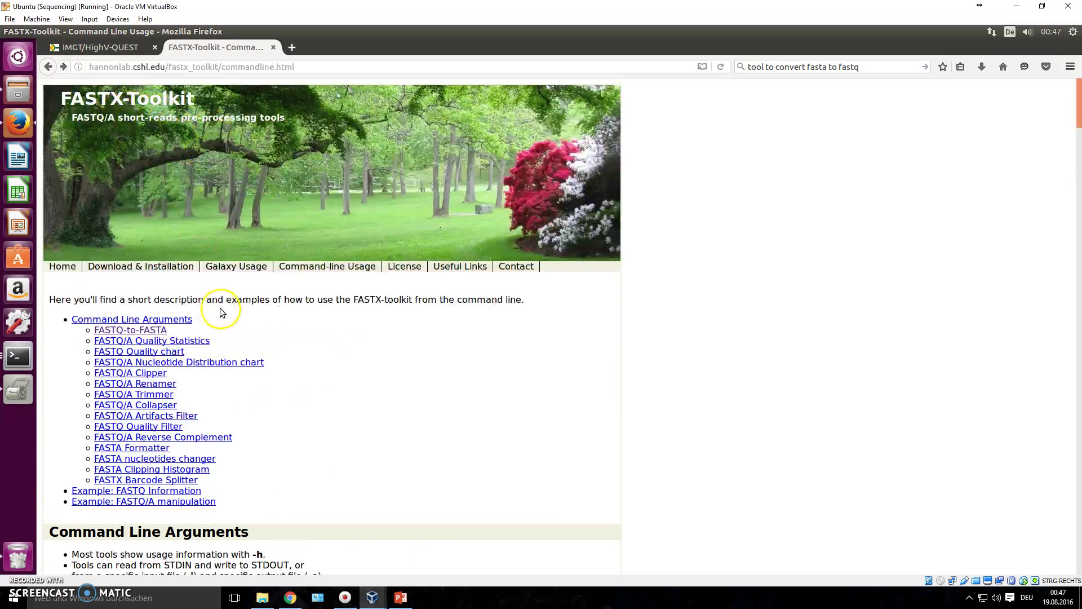
key(alt+Left)
scroll(163, 259, up, 2)
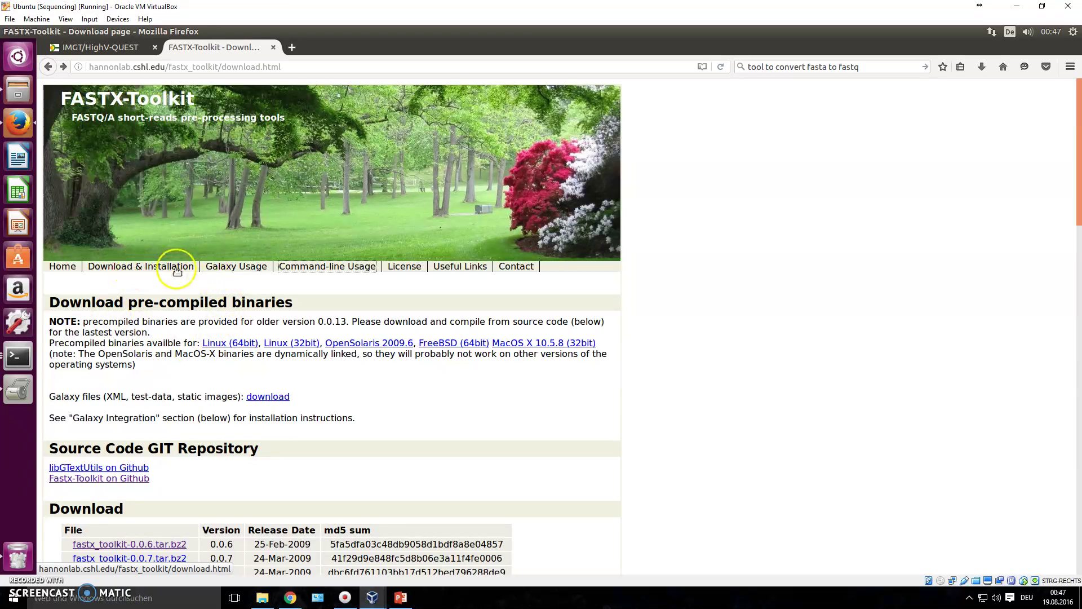
scroll(270, 536, down, 5)
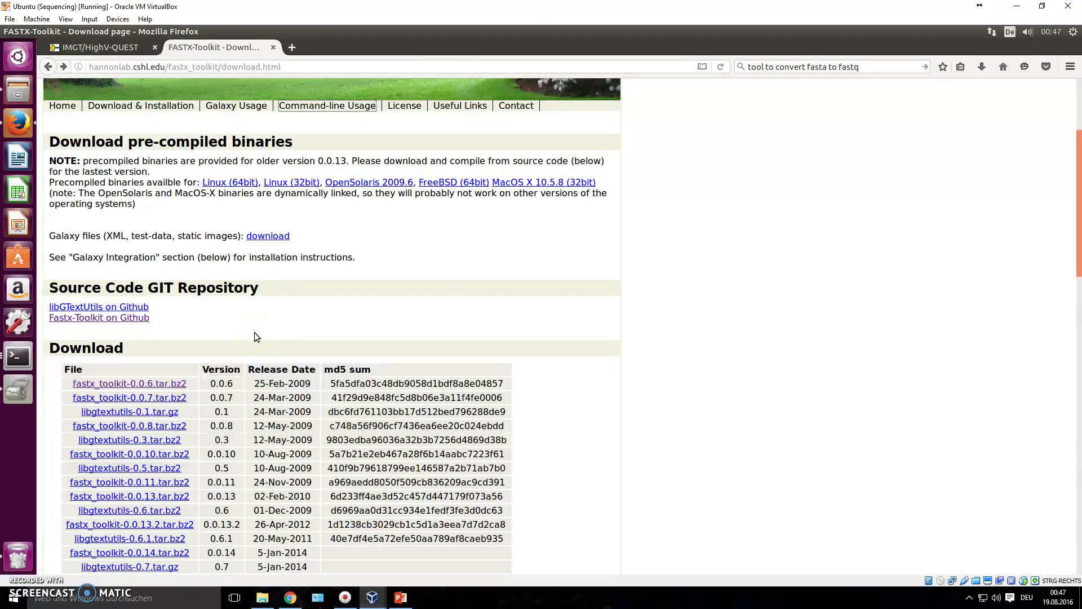
Open a terminal beside the page and begin typing sudo apt.
key(ctrl+alt+t)
drag(244, 51, 599, 143)
text(sudo apt)
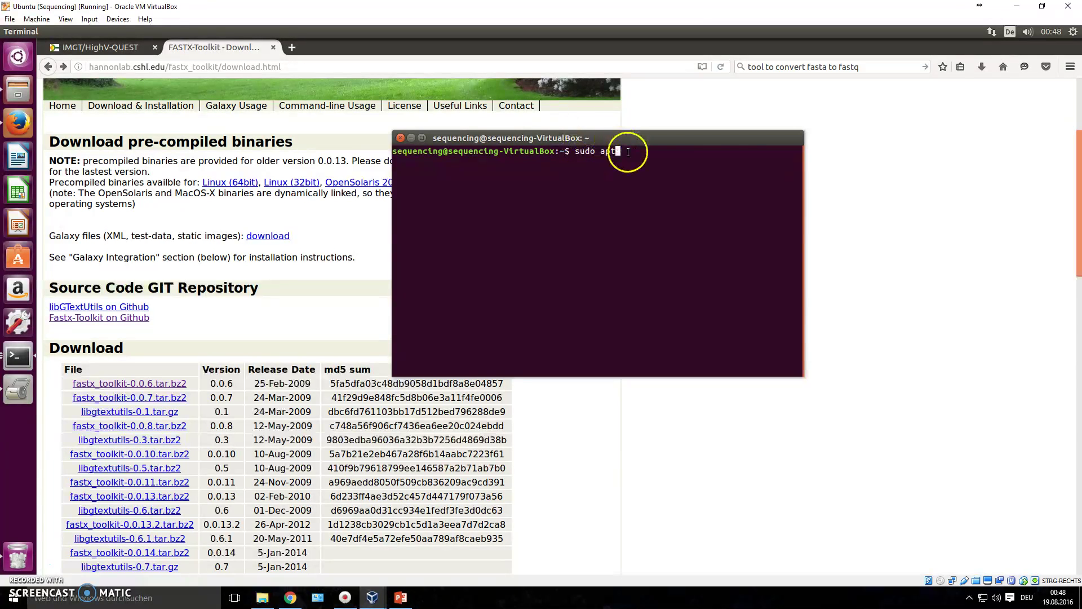
Look up the FASTQ-to-FASTA usage section and run fastq_to_fasta to check if it's installed.
drag(625, 138, 745, 135)
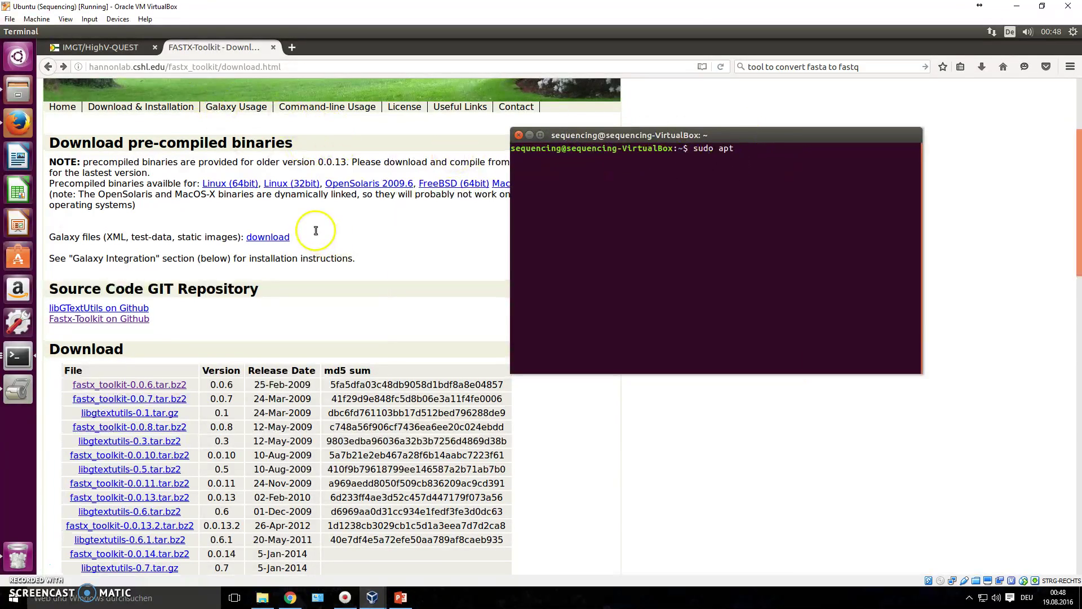
scroll(316, 231, up, 3)
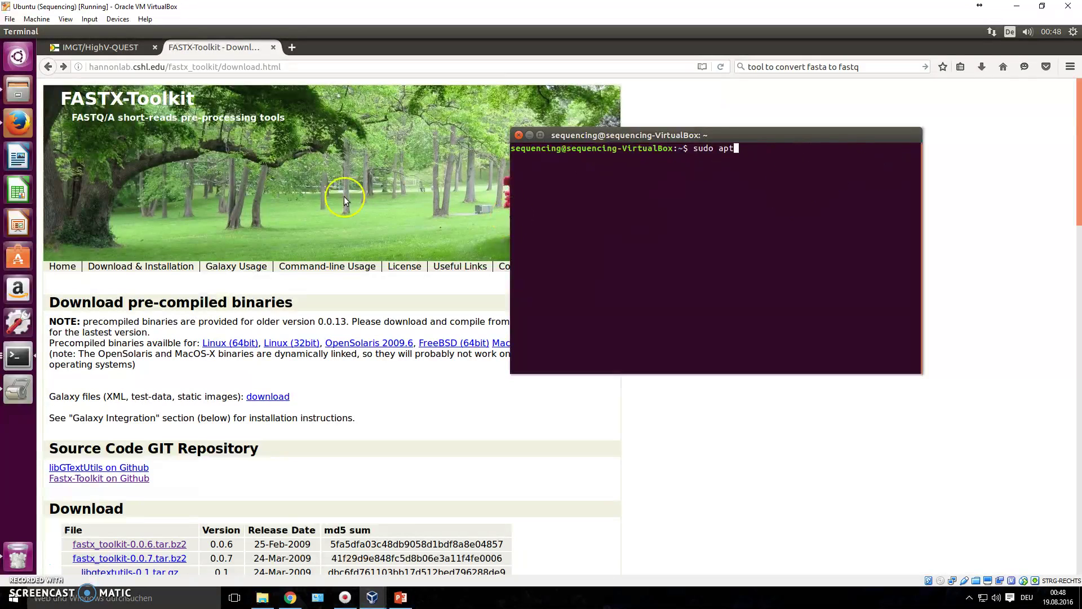
click(330, 267)
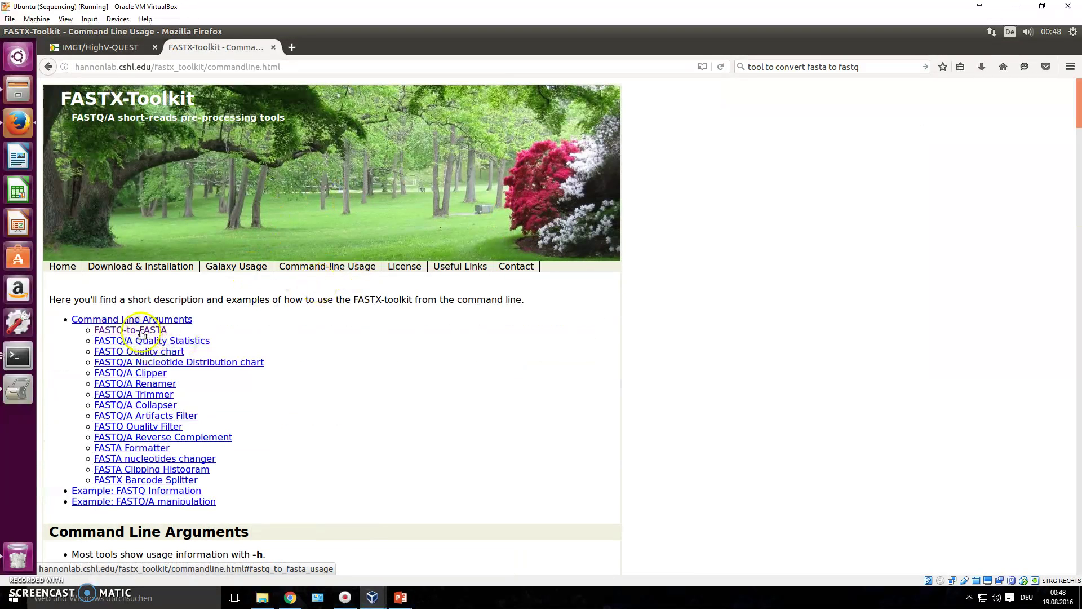
click(140, 334)
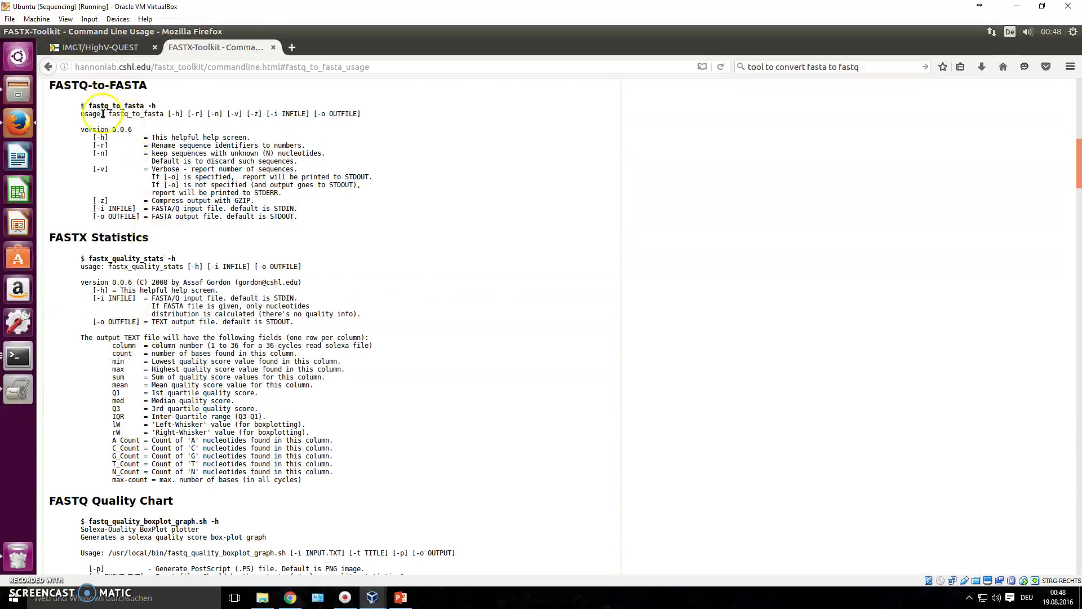
click(18, 356)
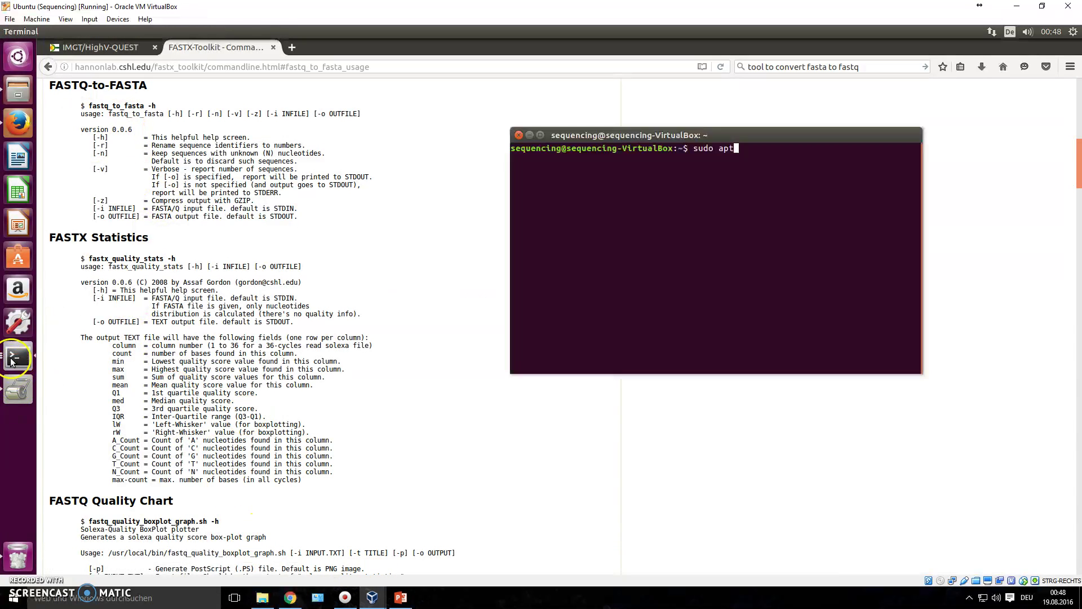
key(BackSpace)
key(BackSpace)
key(BackSpace)
key(BackSpace)
key(BackSpace)
key(BackSpace)
key(BackSpace)
key(BackSpace)
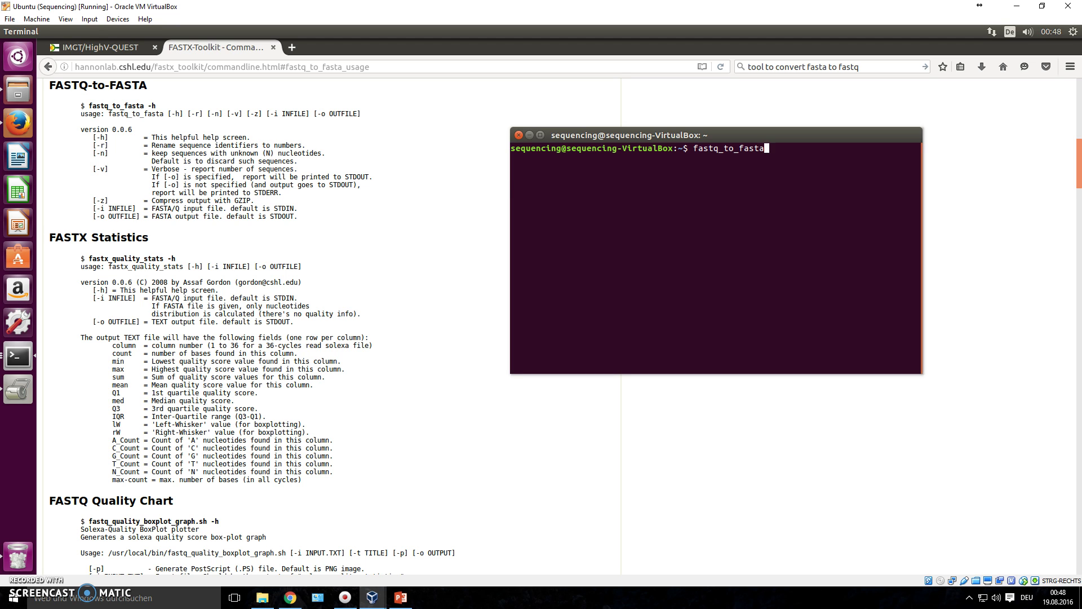
key(Return)
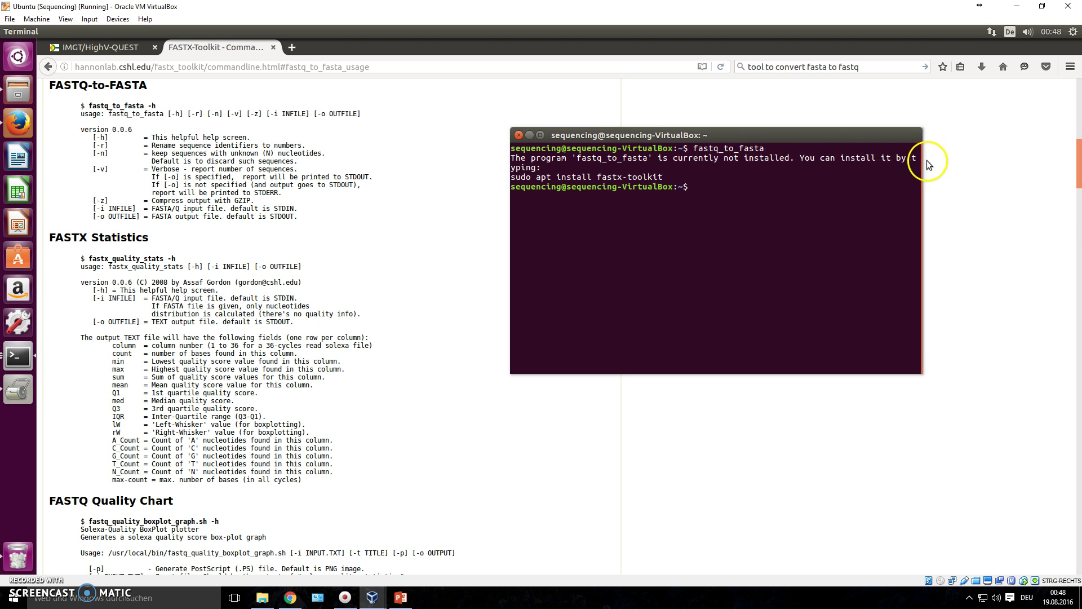
Install fastx-toolkit with sudo apt-get, entering the admin password and confirming the packages.
text(sudo)
key(BackSpace)
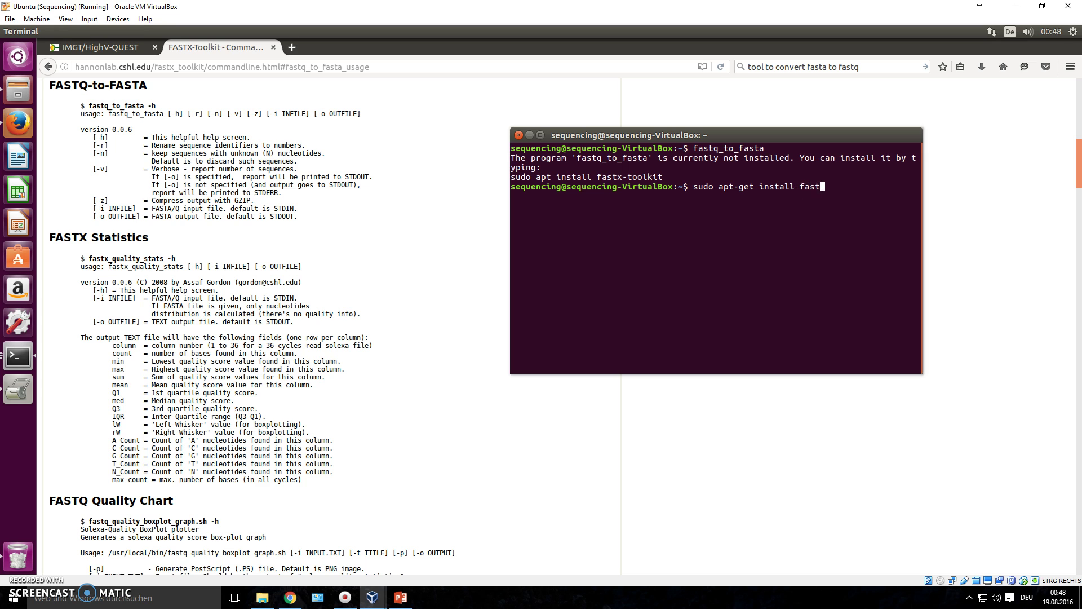
text(it)
key(Return)
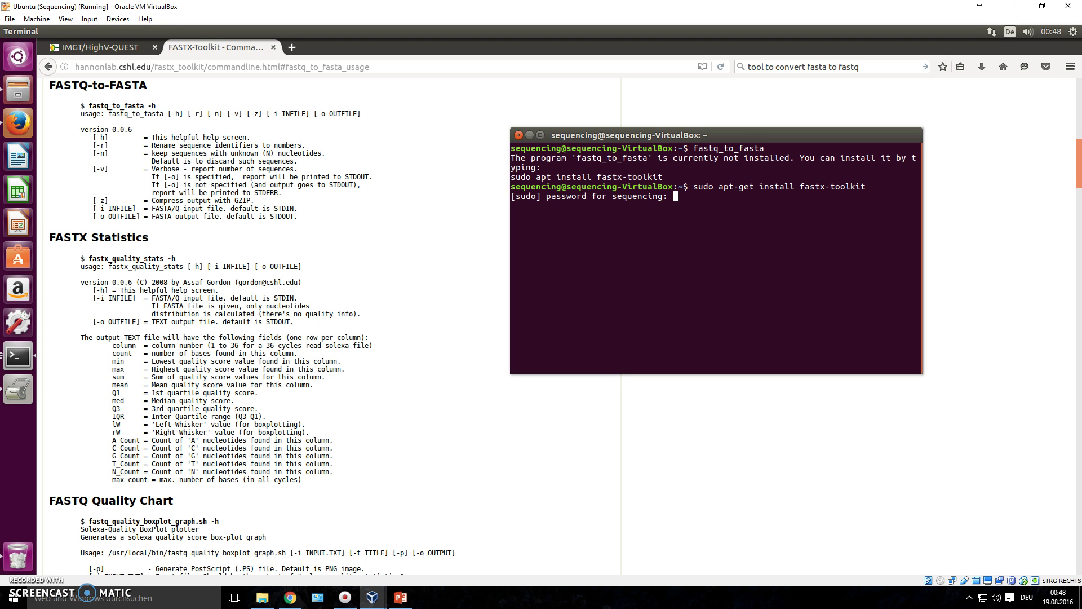
key(Return)
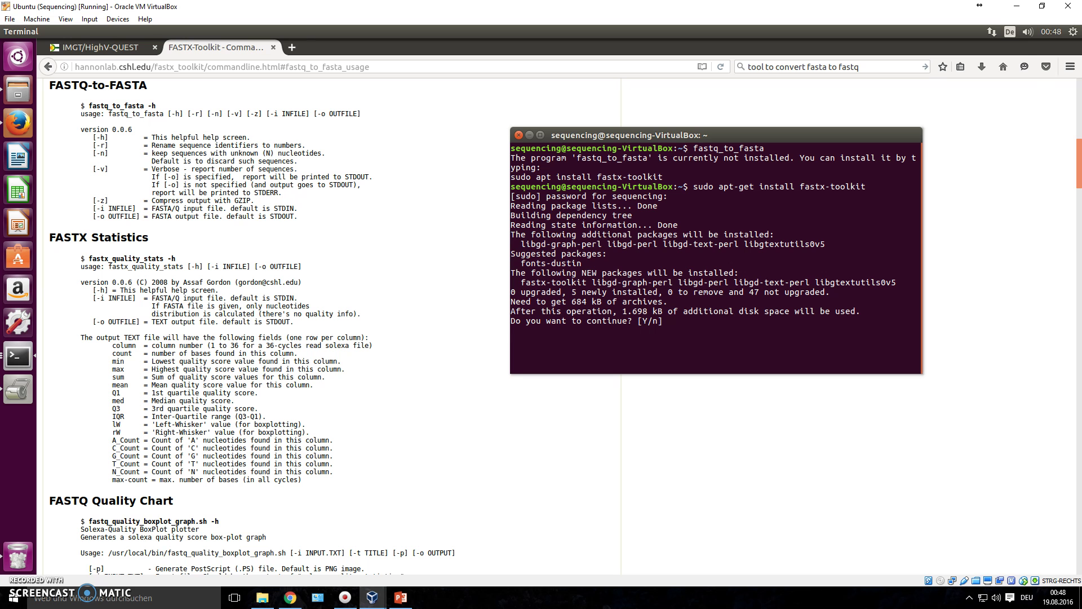
key(Return)
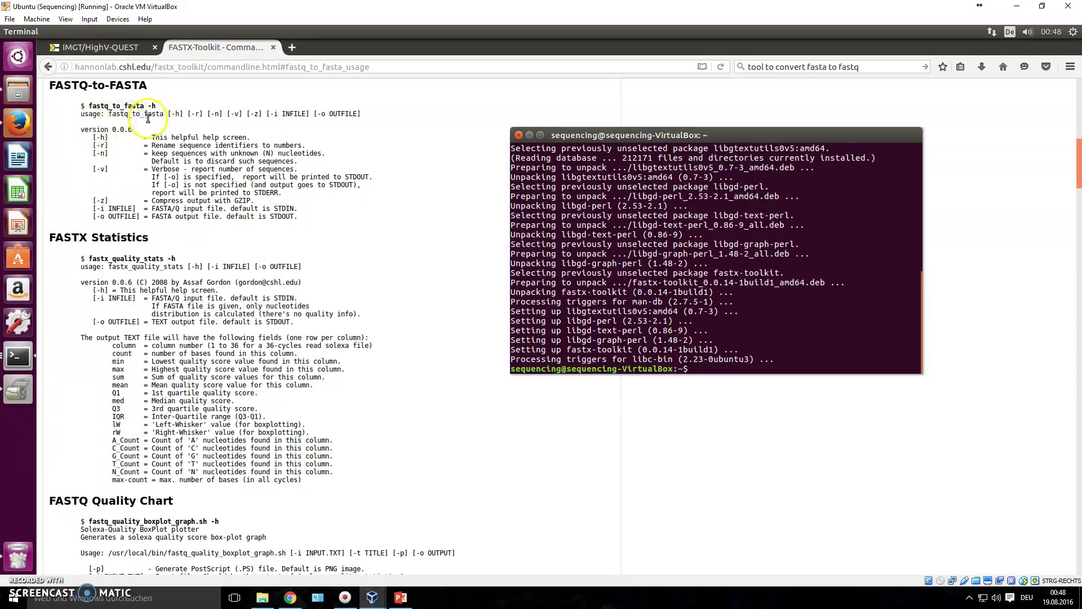
Tab-complete fastq to list the installed fastq_ tools, confirming fastq_to_fasta exists.
text(fastq_)
key(Tab)
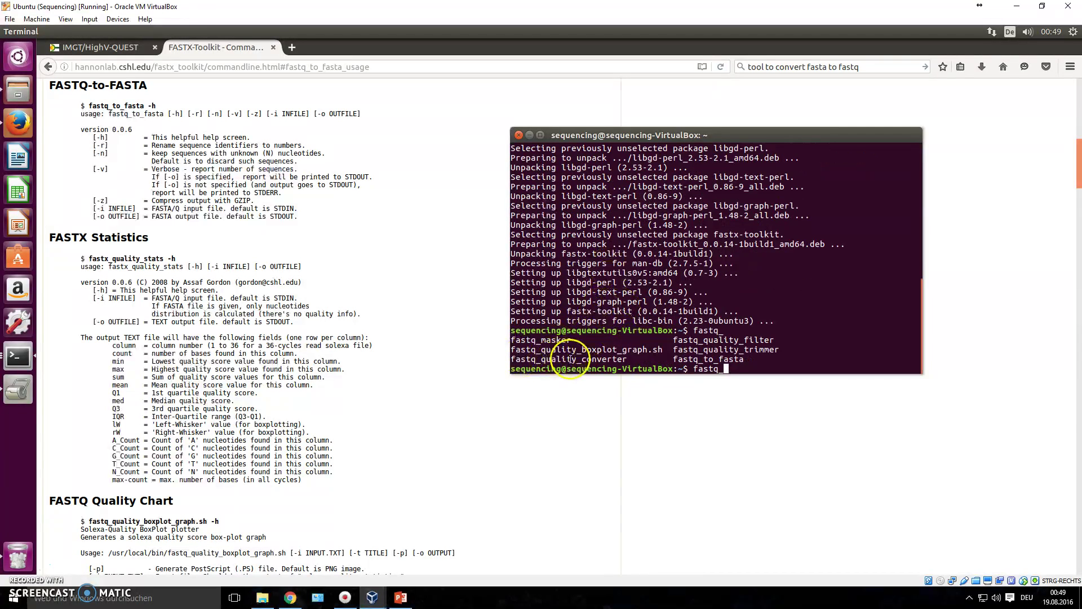
text(to)
key(Tab)
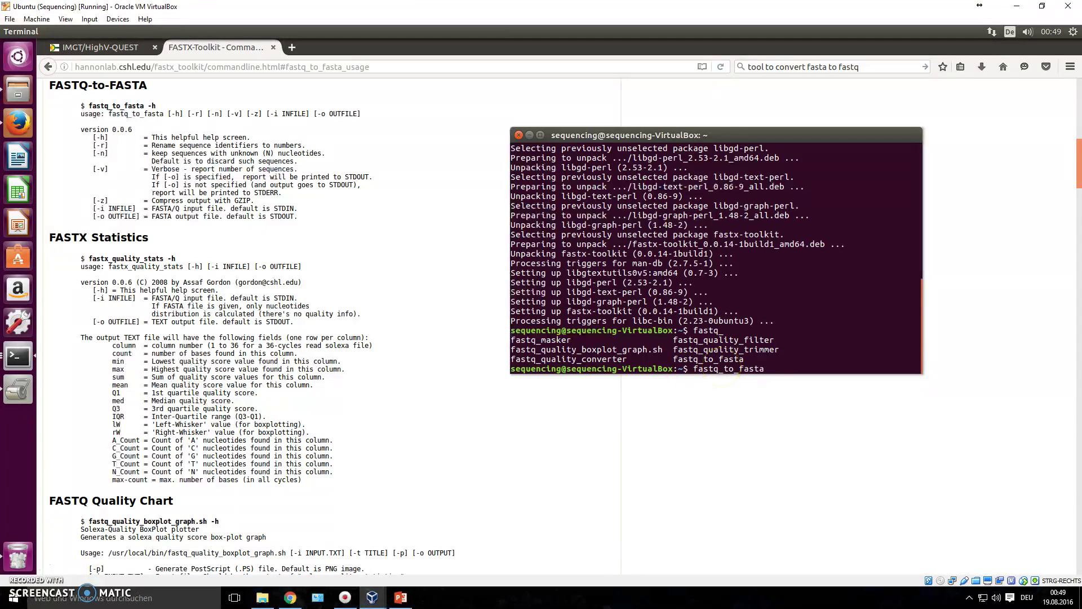
key(BackSpace)
key(BackSpace)
key(BackSpace)
key(BackSpace)
key(BackSpace)
key(BackSpace)
key(BackSpace)
key(BackSpace)
key(BackSpace)
key(BackSpace)
key(BackSpace)
key(BackSpace)
key(BackSpace)
key(BackSpace)
Change into ncbi/public/sra and list its files, spotting SR_Q10.fastq.
click(706, 368)
text(cd ncbi)
key(Return)
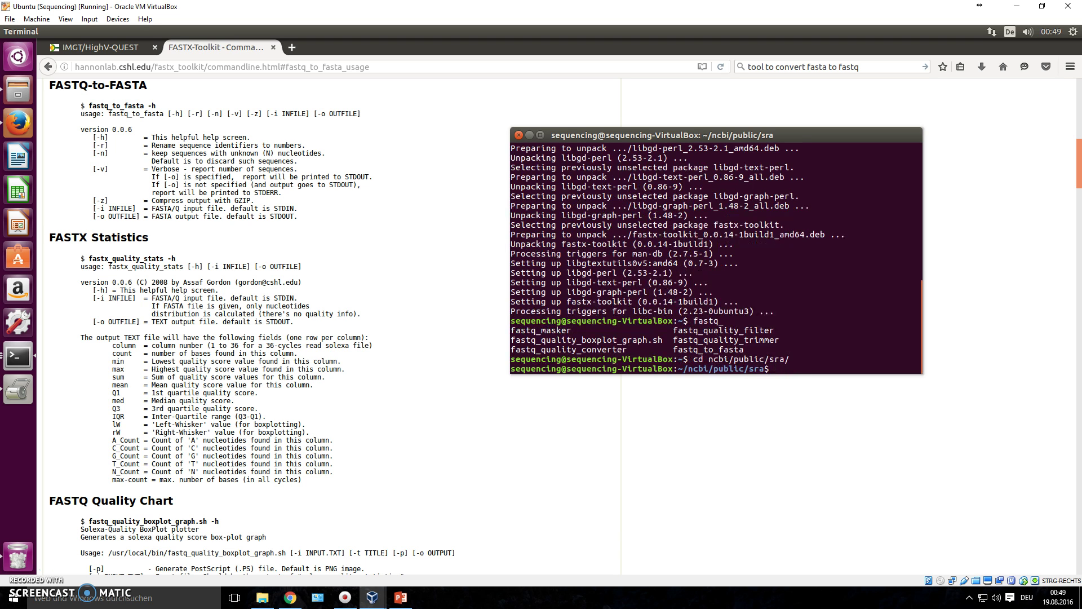
text(ls)
key(Return)
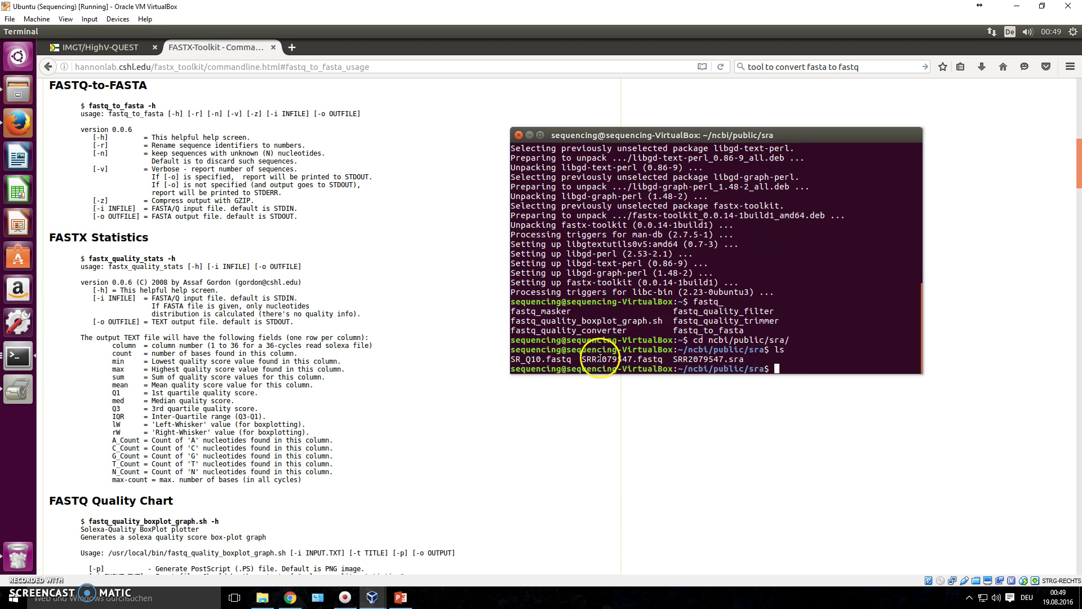
drag(571, 359, 479, 359)
click(809, 361)
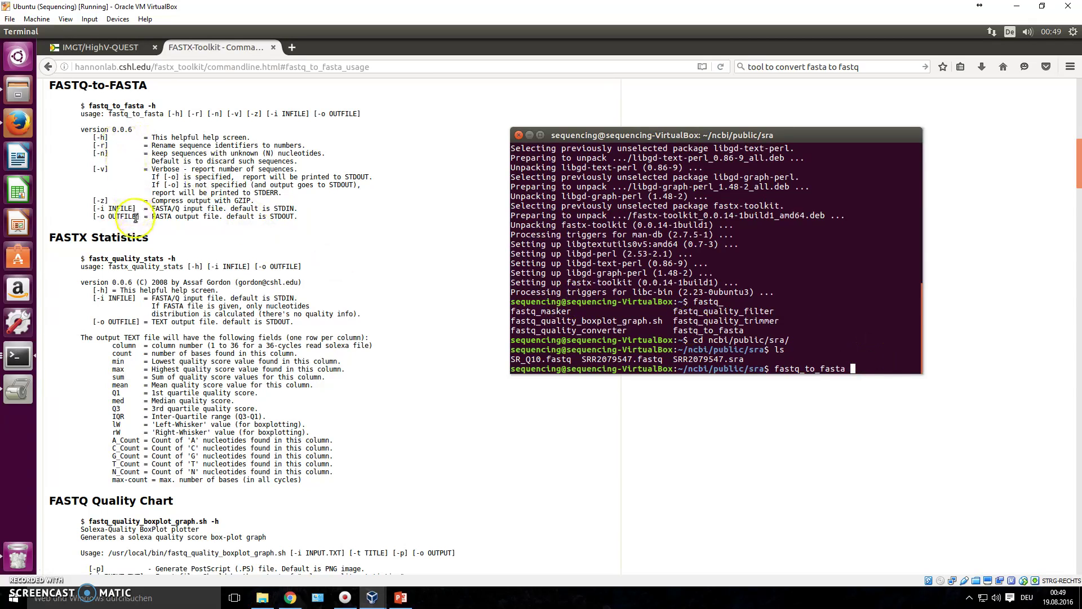
Run fastq_to_fasta -i SR_Q* -o SR_Q10.FASTA to write the reads as FASTA.
click(556, 299)
text(-i)
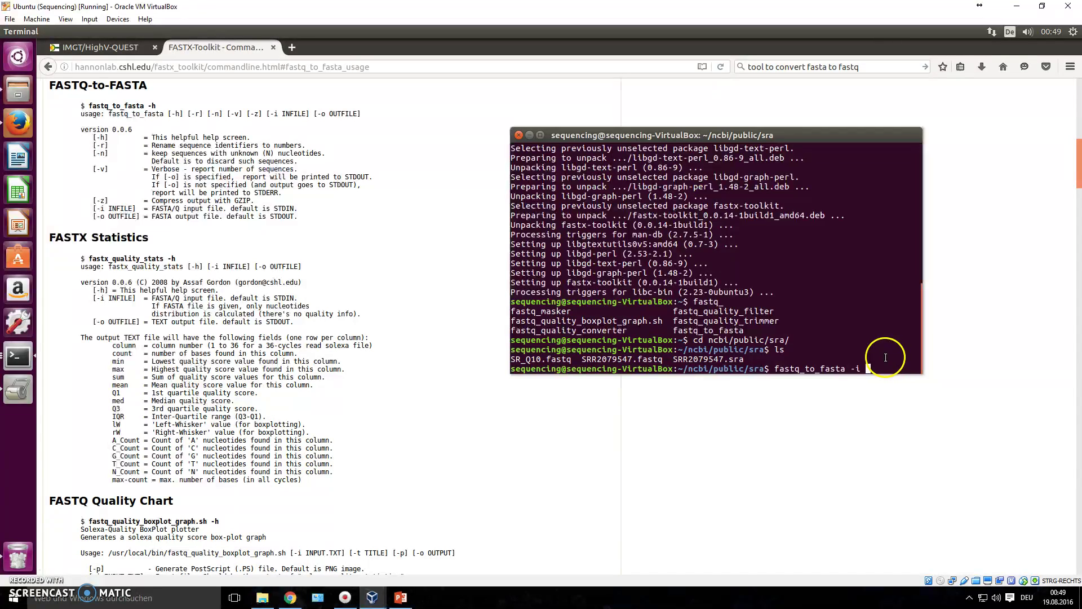
text(SR_Q)
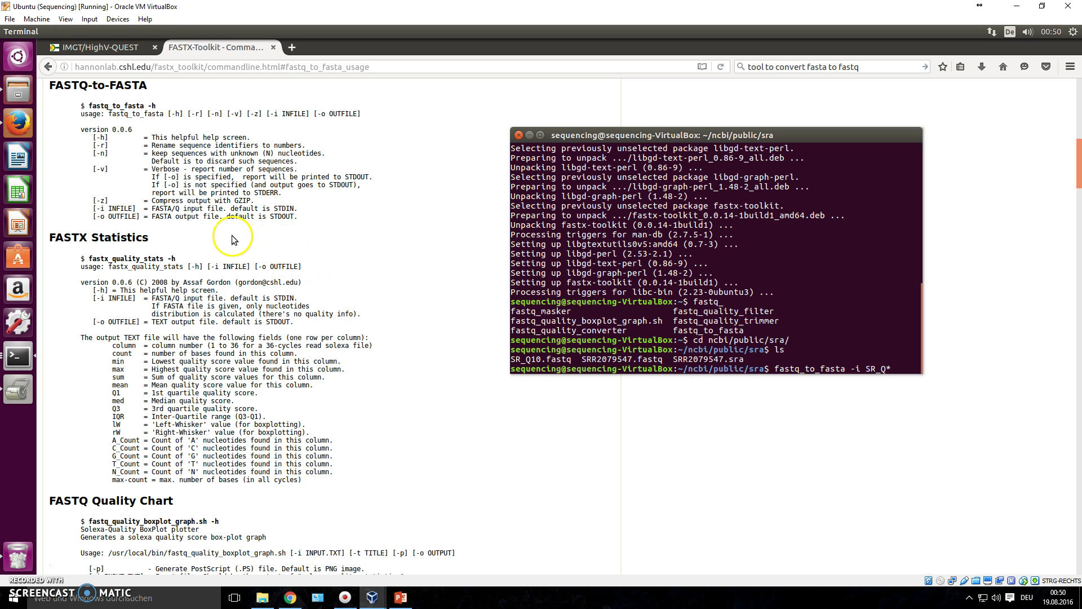
text(* -o SR_Q10.FASTA)
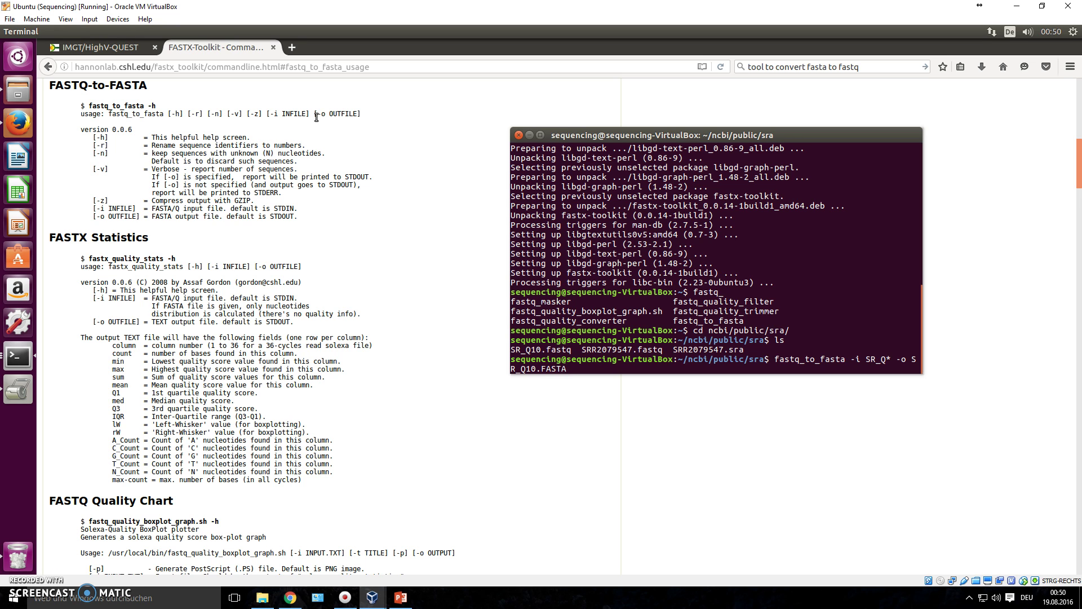
key(Return)
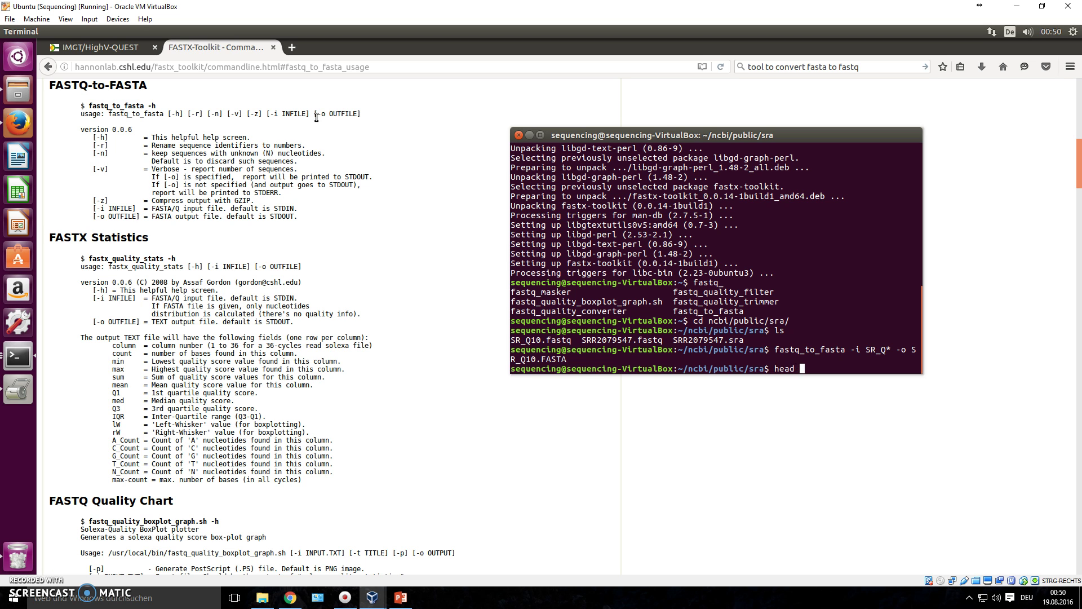
Print the head of the new FASTA file and highlight a read header and sequence.
key(Return)
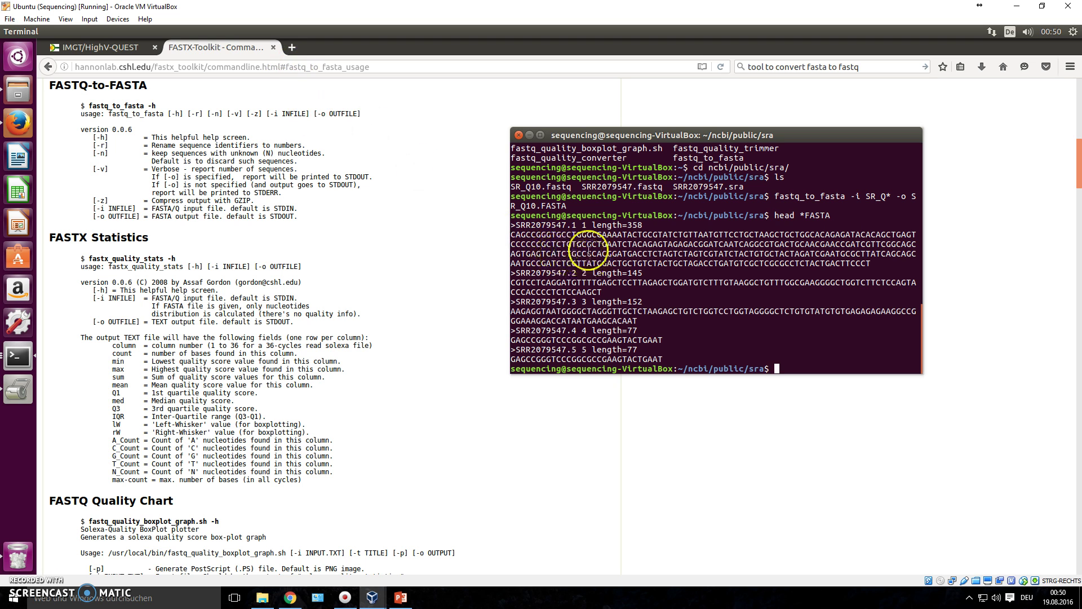
drag(518, 222, 902, 254)
click(620, 274)
drag(513, 282, 616, 294)
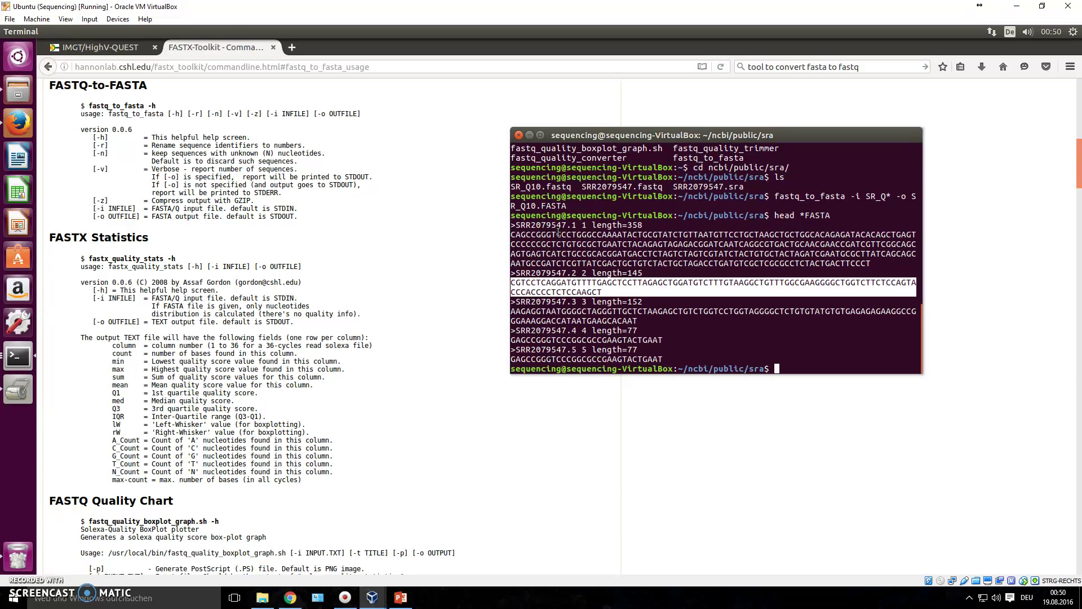
click(809, 343)
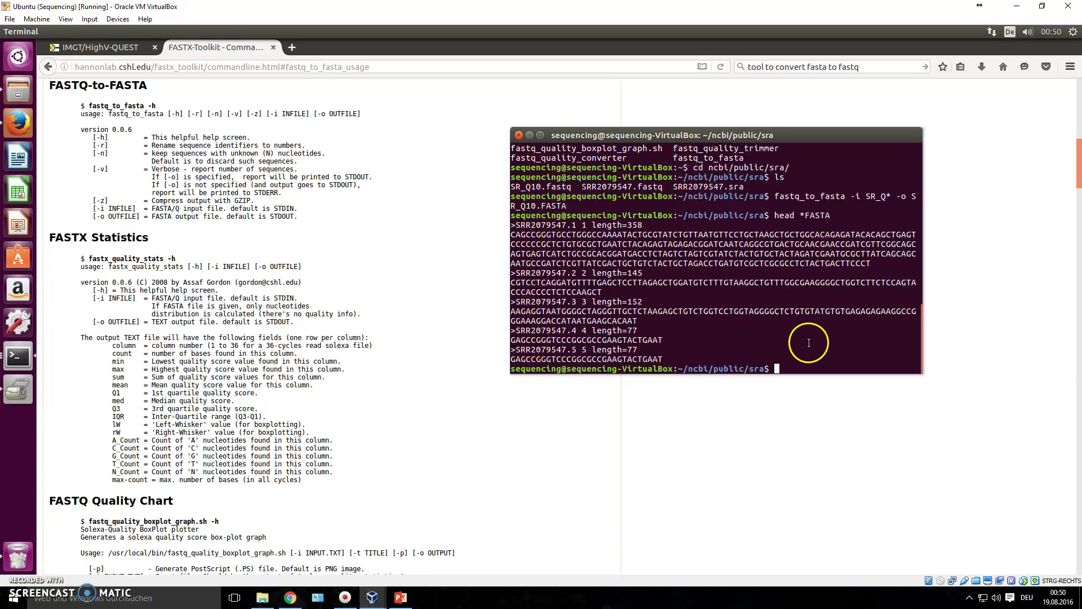
Print the head of the original SR_ FASTQ file and highlight its first record.
text(head SR_*fastq)
key(Return)
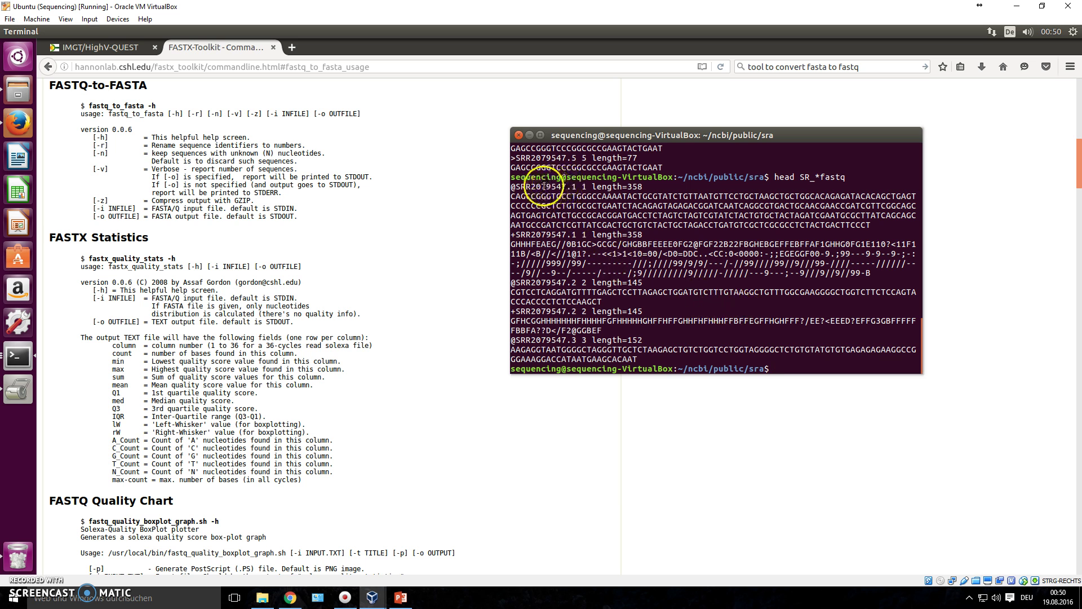
drag(531, 189, 532, 273)
click(731, 358)
Attach SR_Q10.FASTA from ncbi/public/sra as the TCRB_SRA sequence file.
click(67, 47)
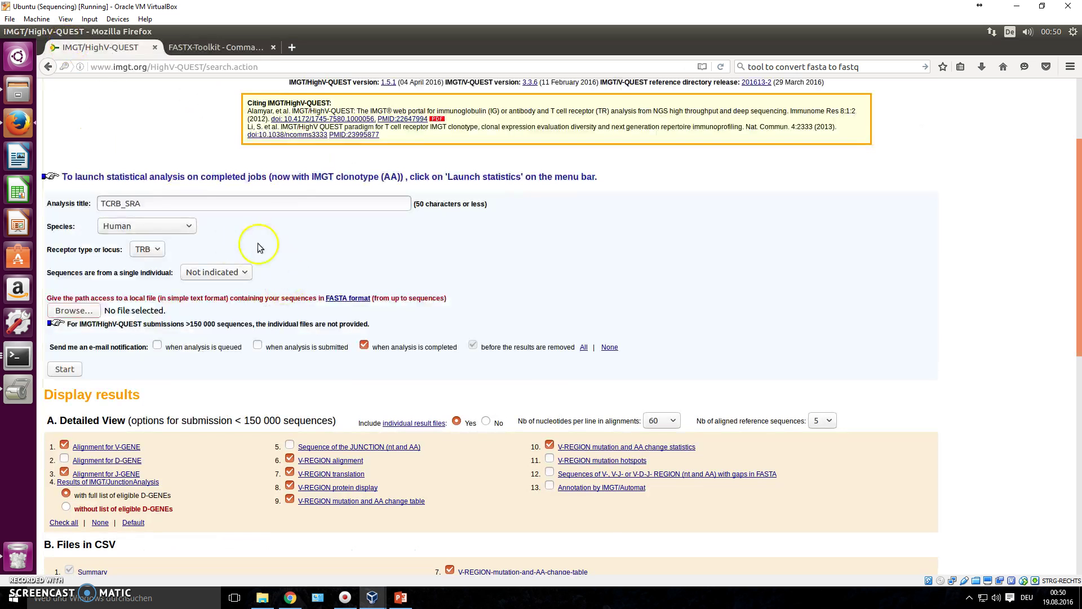
click(69, 310)
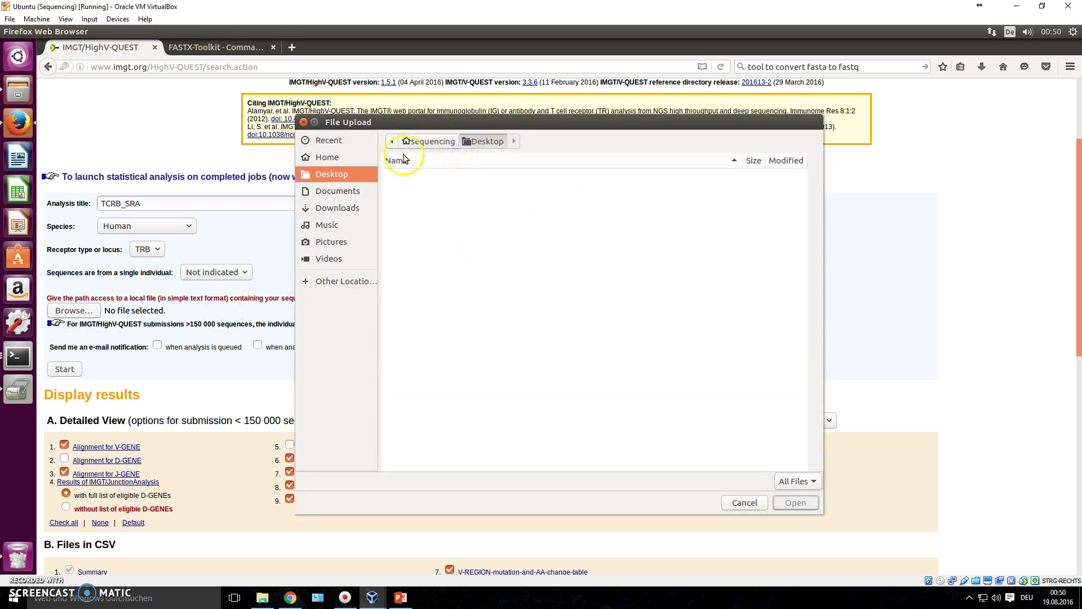
click(334, 156)
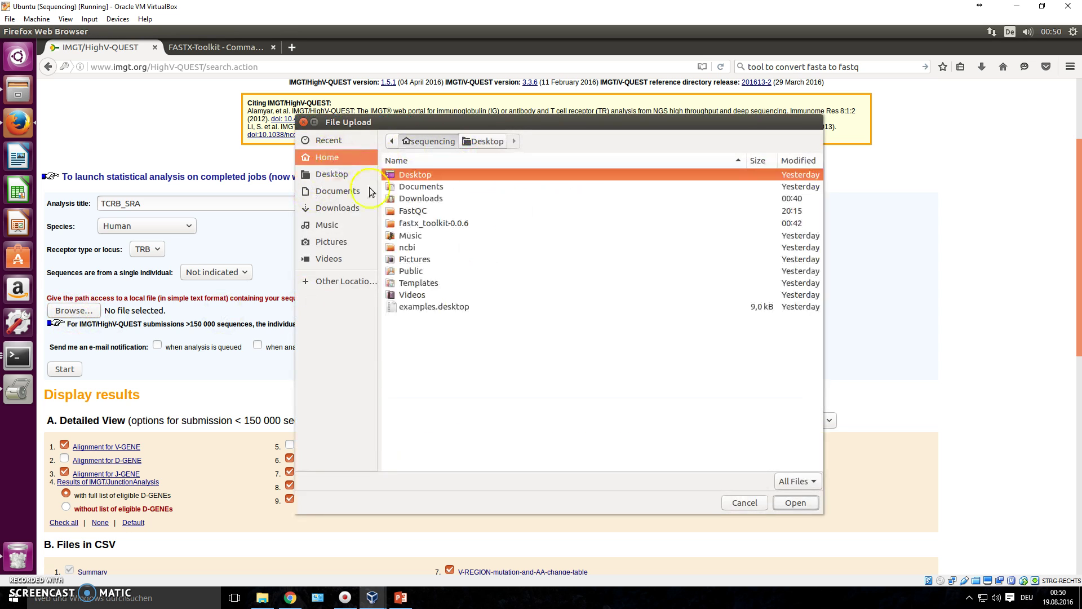
double_click(414, 257)
double_click(411, 174)
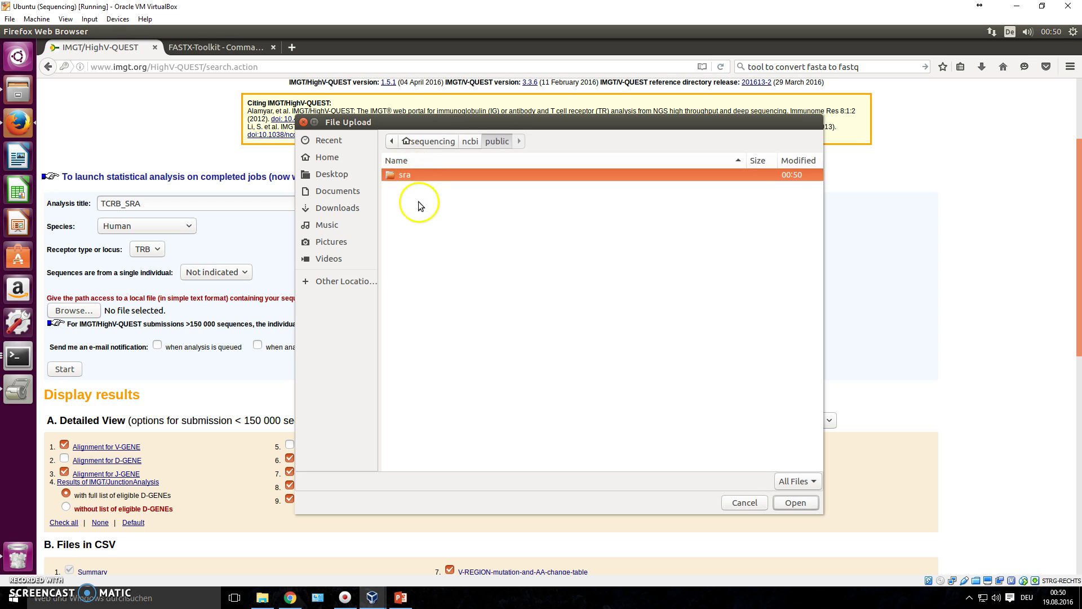
double_click(424, 176)
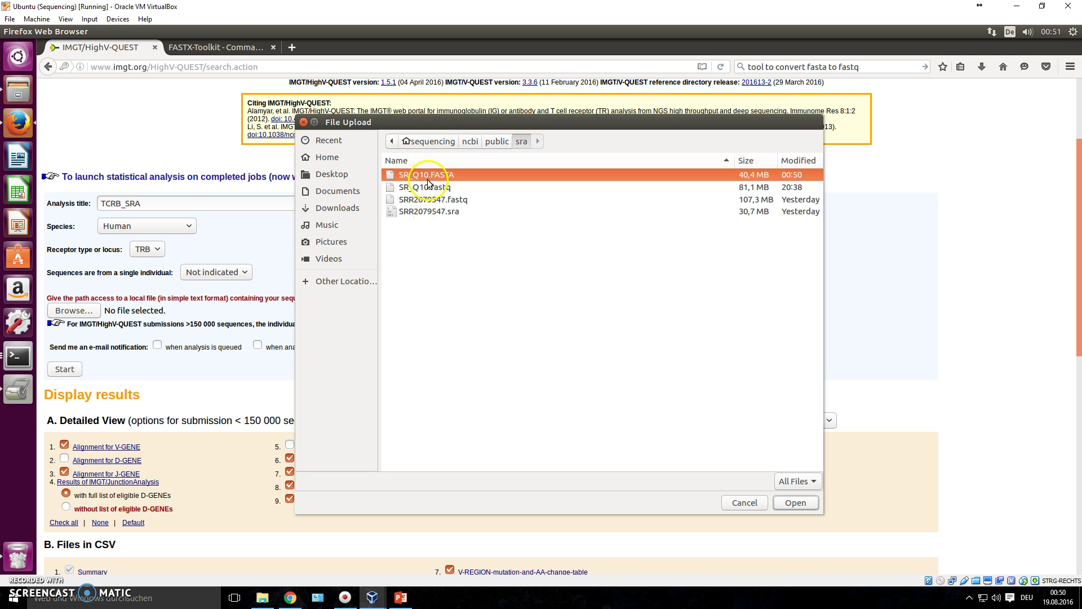
double_click(428, 179)
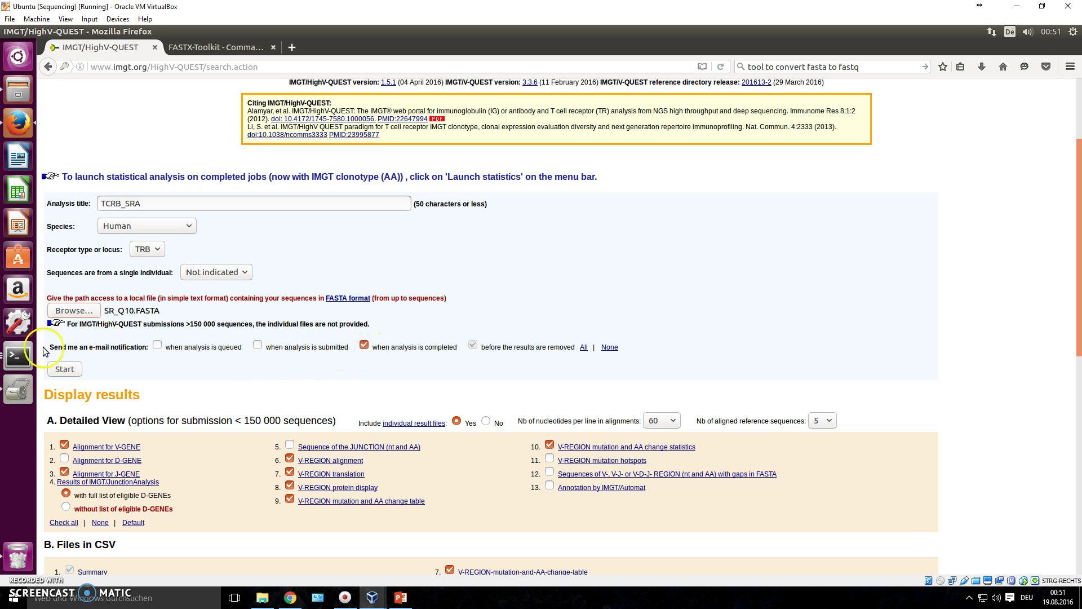
Turn off the completion e-mail, leaving individual result files set to Yes.
click(364, 344)
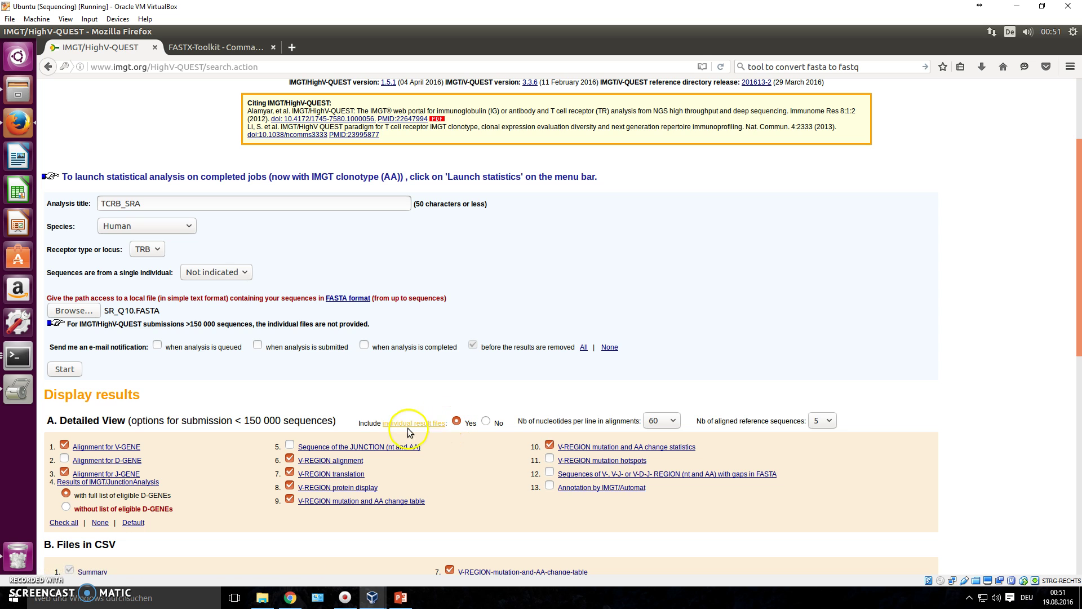
click(486, 422)
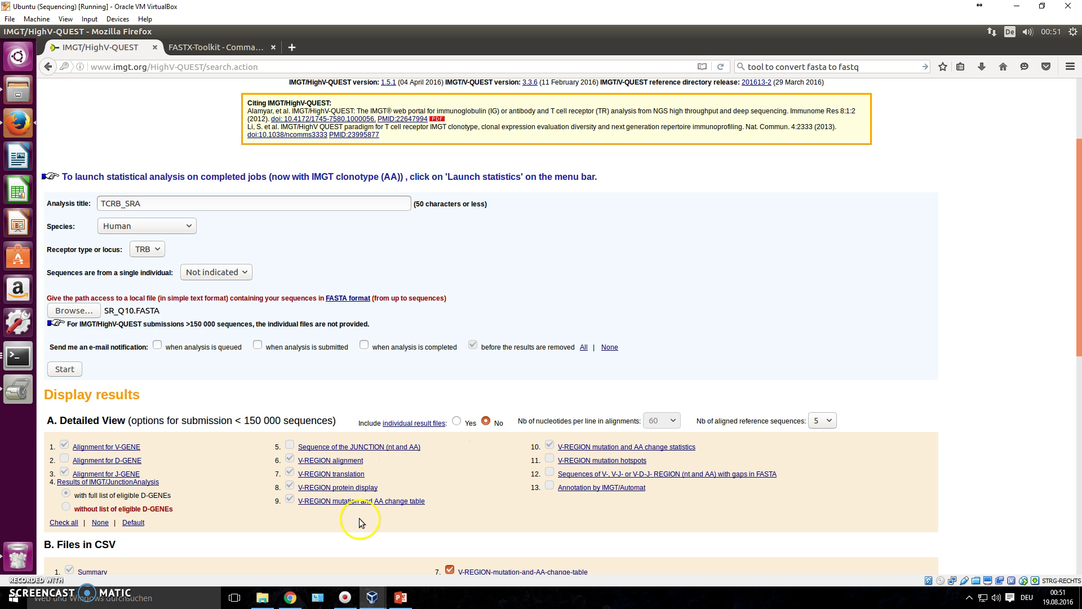
click(456, 421)
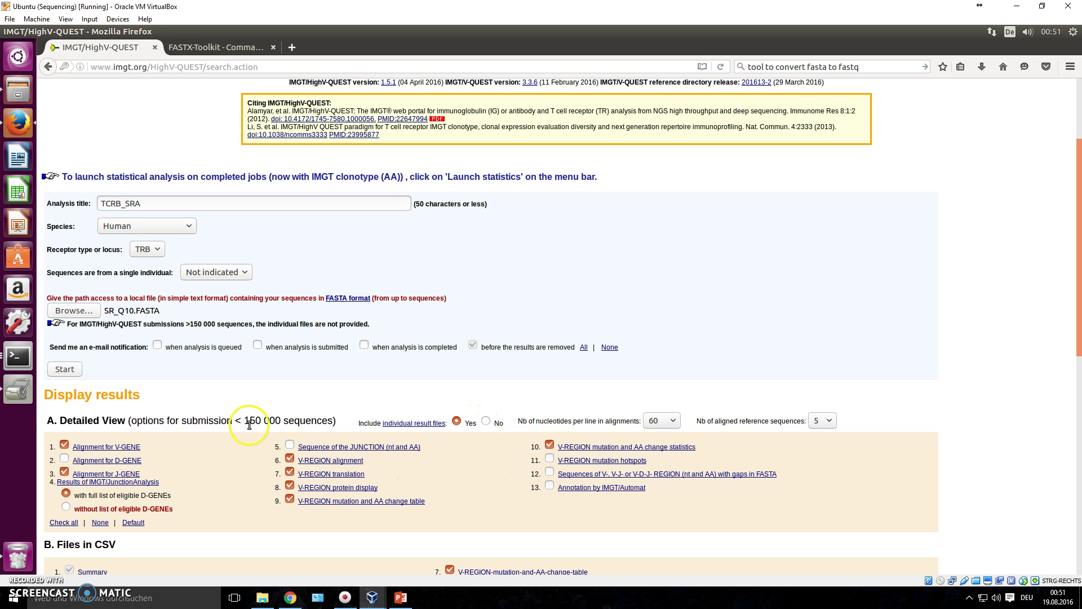
Start the TCRB_SRA analysis so it appears queued with 277727 sequences in the history.
click(63, 370)
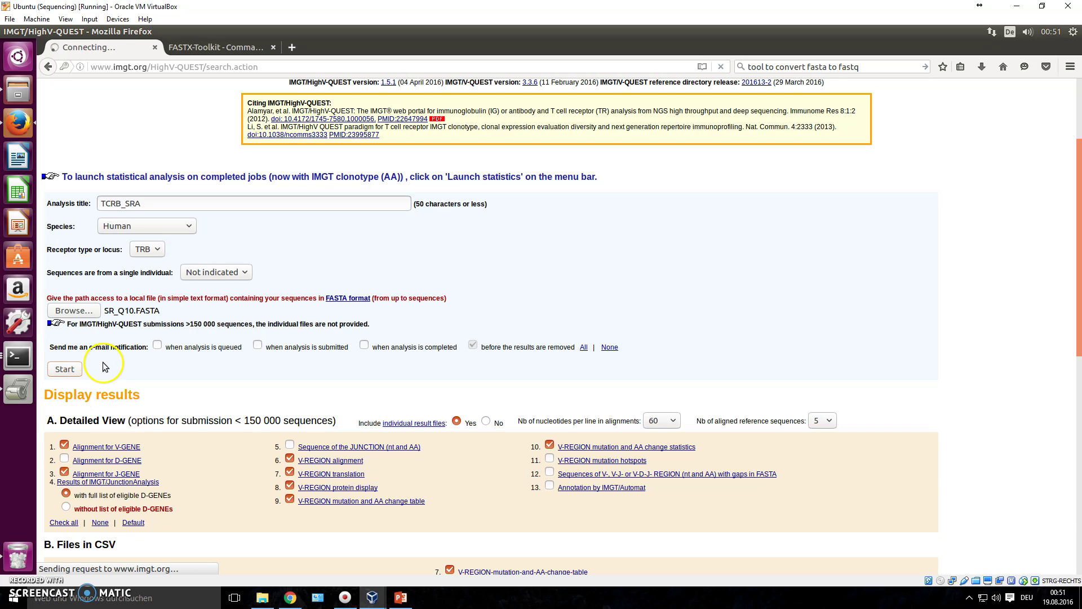
click(123, 324)
click(64, 368)
click(141, 492)
scroll(188, 394, up, 4)
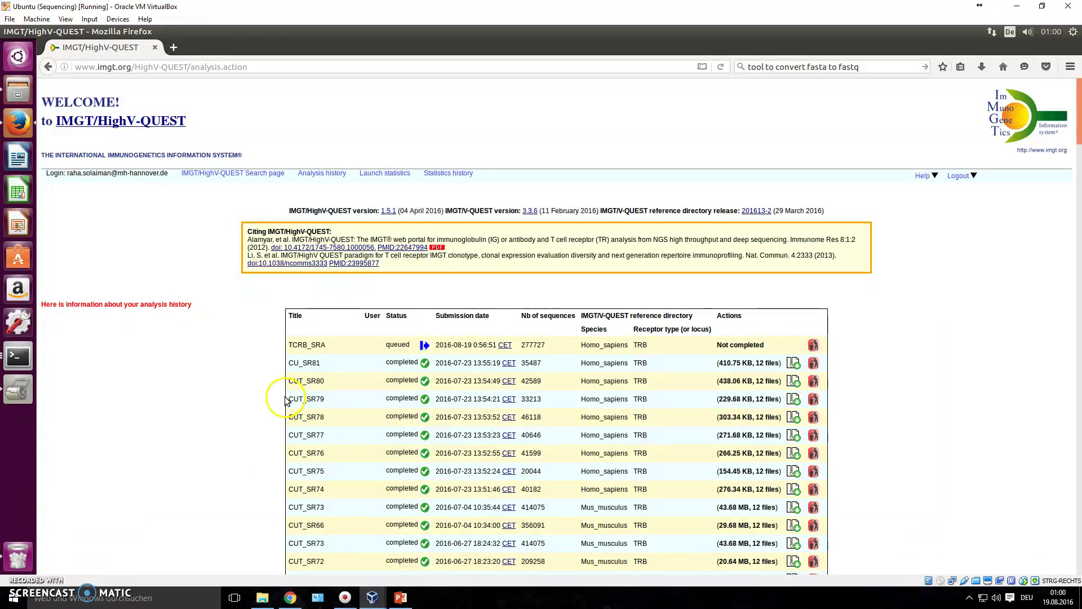
Inspect the TCRB_SRA history row, highlighting its 277727 sequence count and queued status.
click(214, 219)
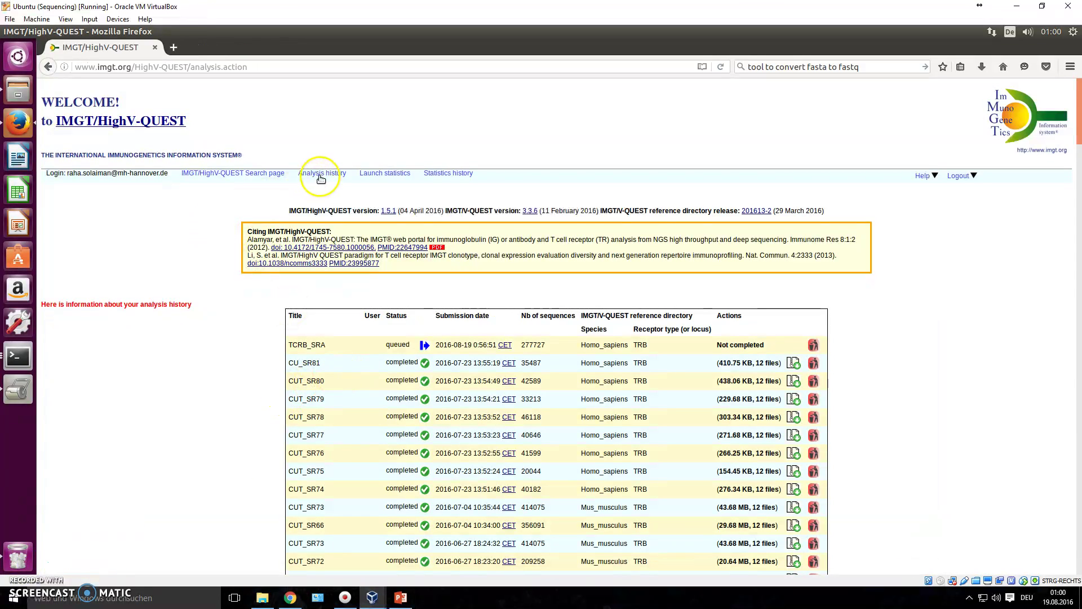
scroll(355, 400, down, 15)
scroll(356, 404, down, 5)
scroll(357, 404, up, 20)
drag(302, 343, 819, 348)
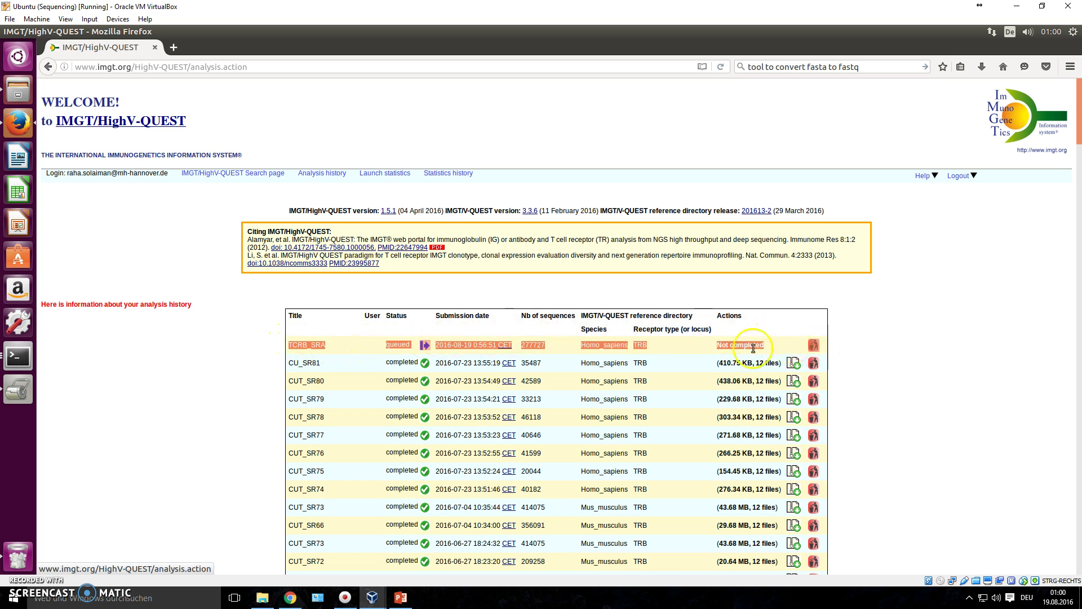
drag(565, 351, 520, 351)
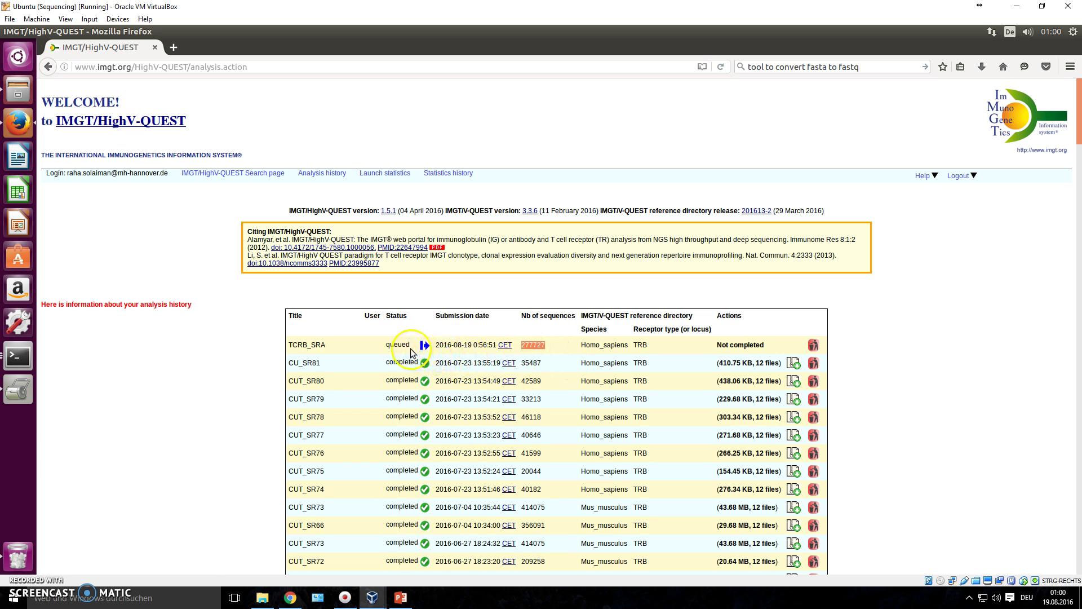
drag(412, 348, 497, 346)
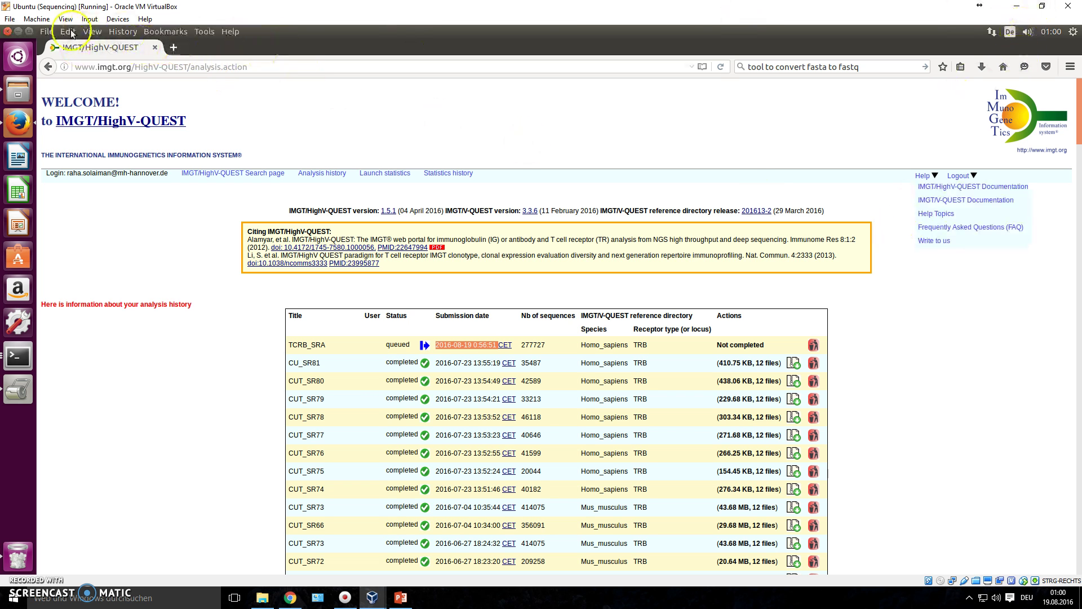
click(23, 32)
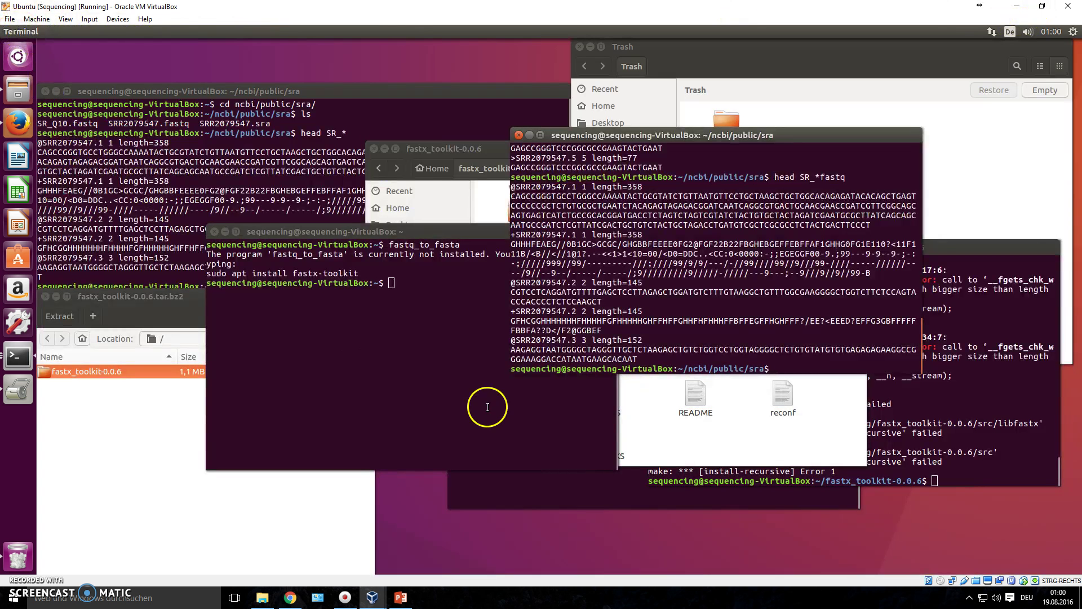